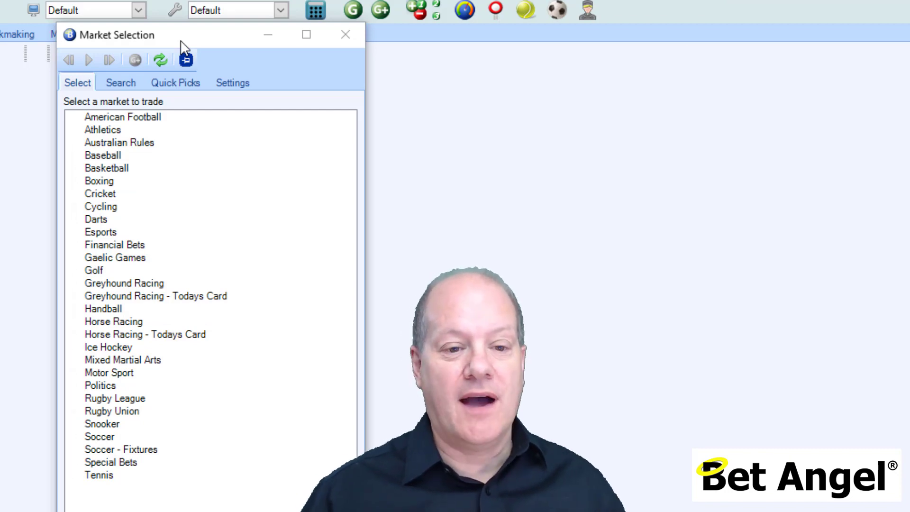
- On the Search tab, scroll through the saved Search Markets strings, then close the list
click(124, 83)
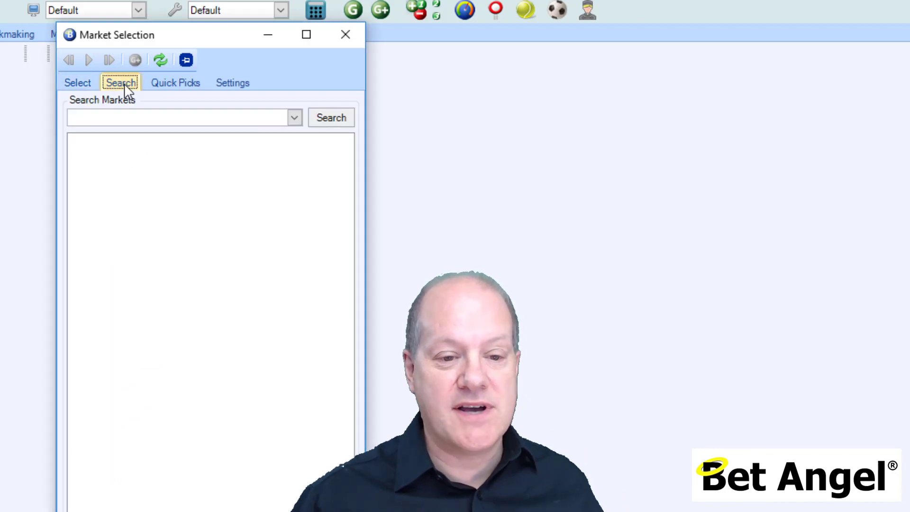
click(295, 118)
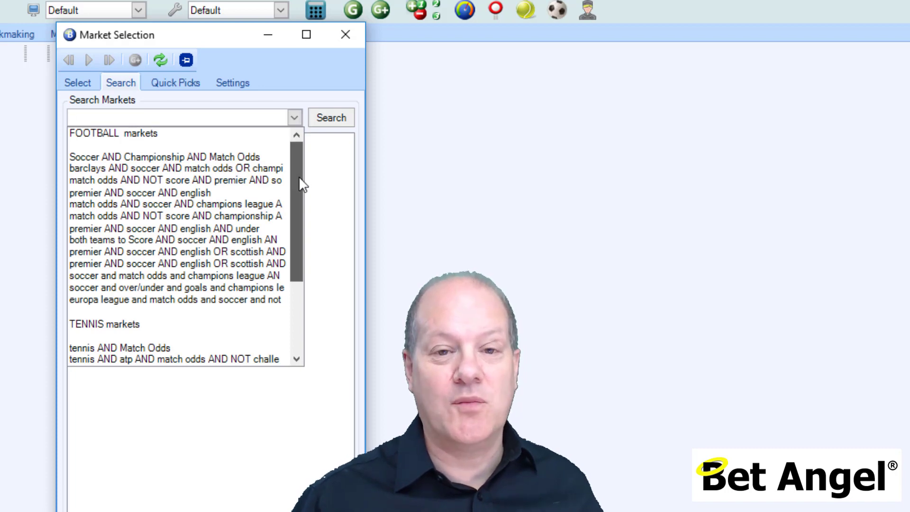
mouse_move(299, 176)
mouse_down()
mouse_move(297, 245)
mouse_move(305, 166)
mouse_up()
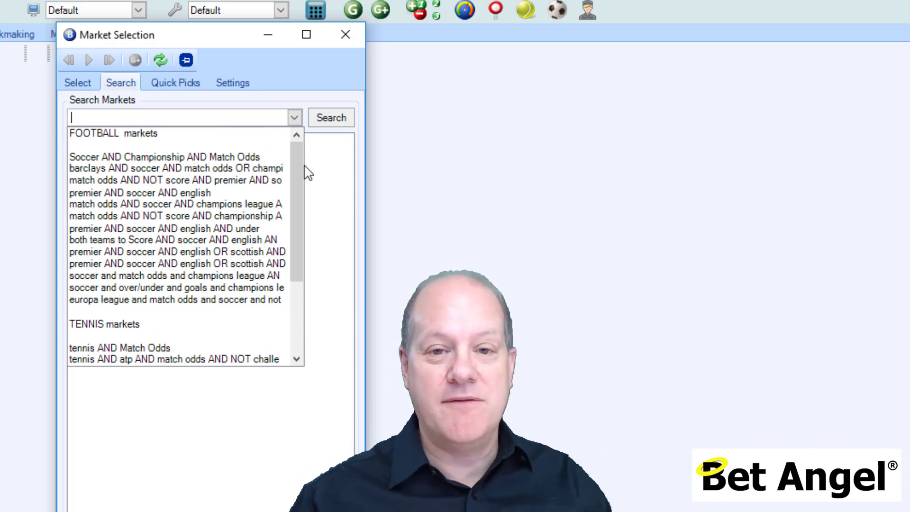
click(185, 93)
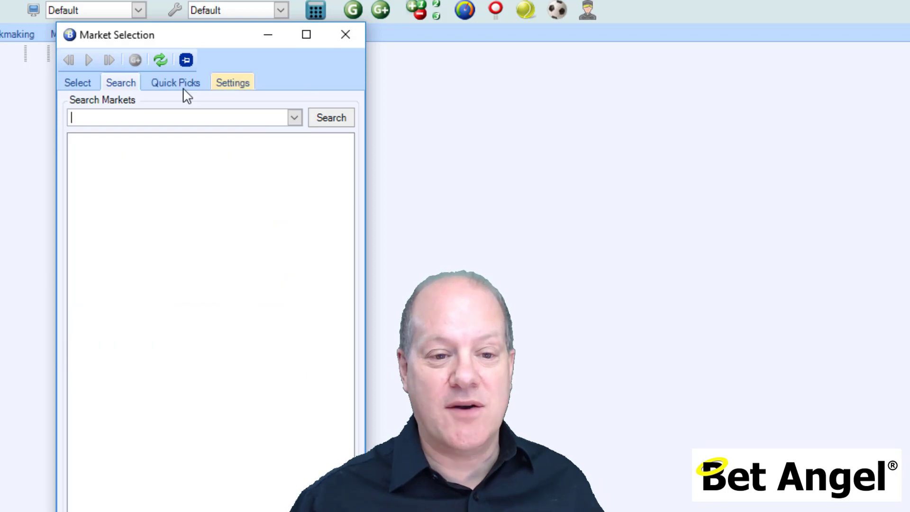
- Go back to the Select tab's list of sports
click(81, 84)
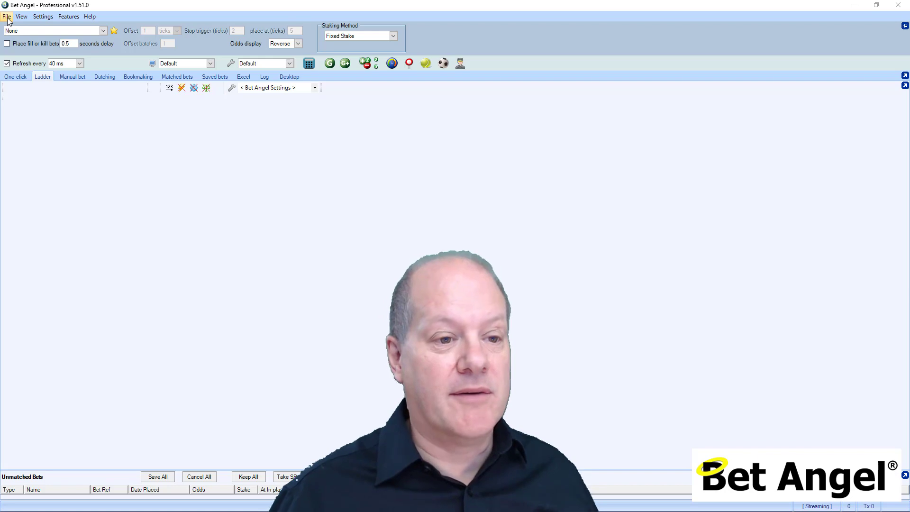
- Reopen Market Selection from the File menu, centre it, pin it always on top, and show Search
click(7, 18)
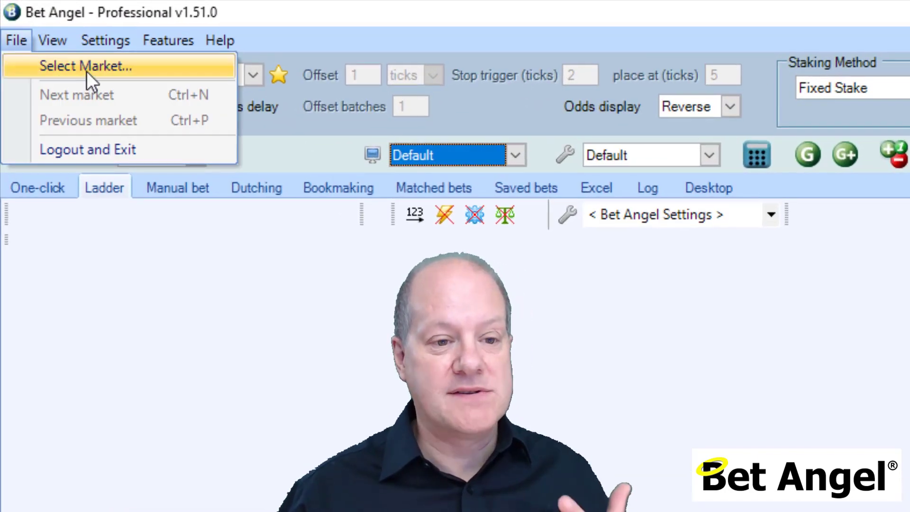
click(86, 71)
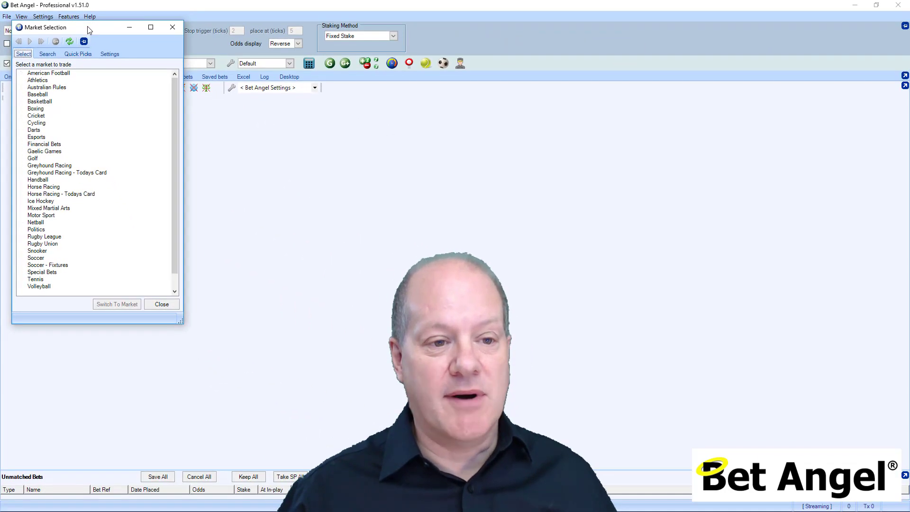
drag(87, 27, 346, 85)
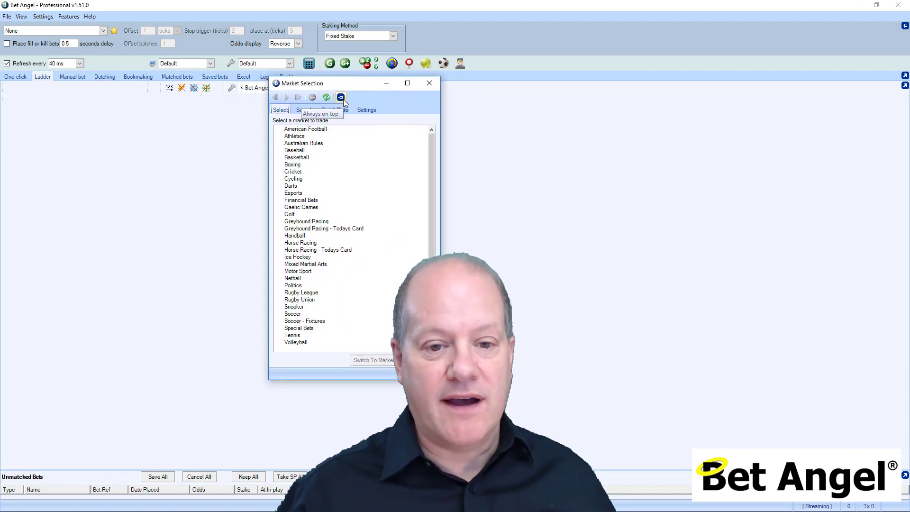
click(342, 98)
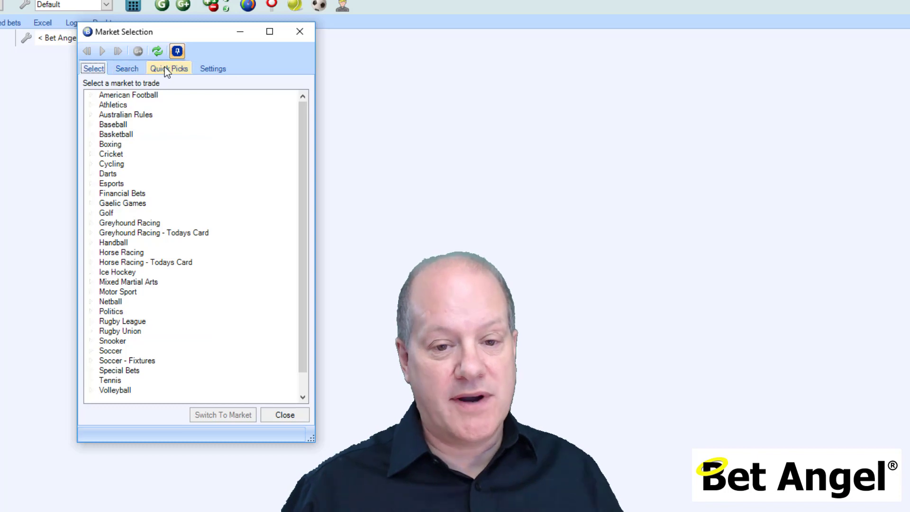
click(141, 67)
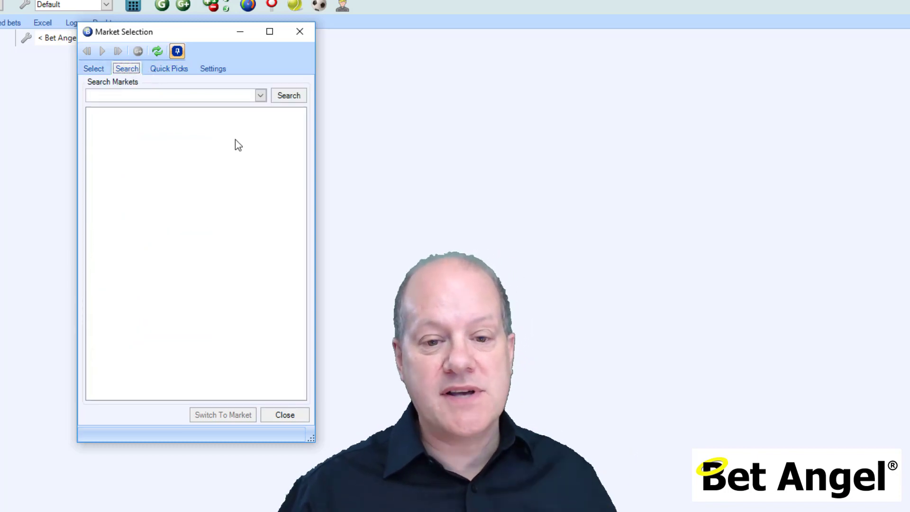
- Run the saved 'Tennis AND Match Odds' search and reopen the saved-search list
click(261, 96)
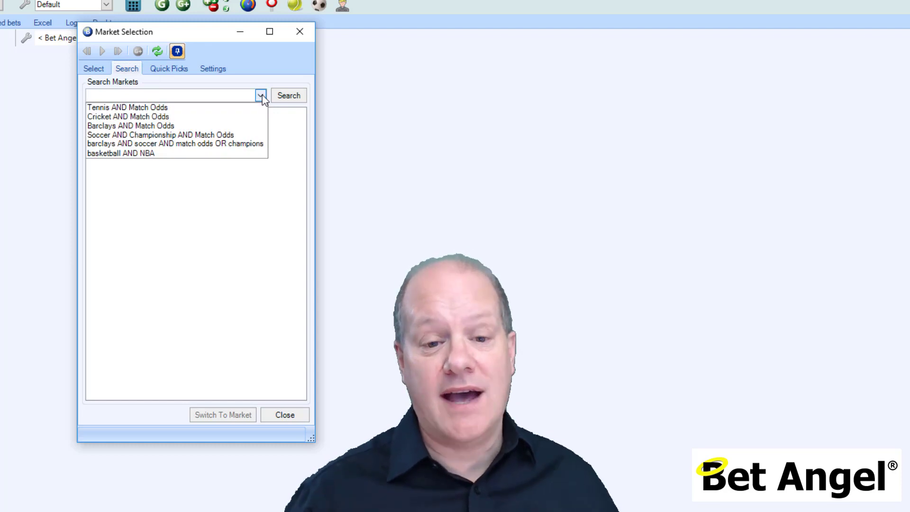
click(227, 109)
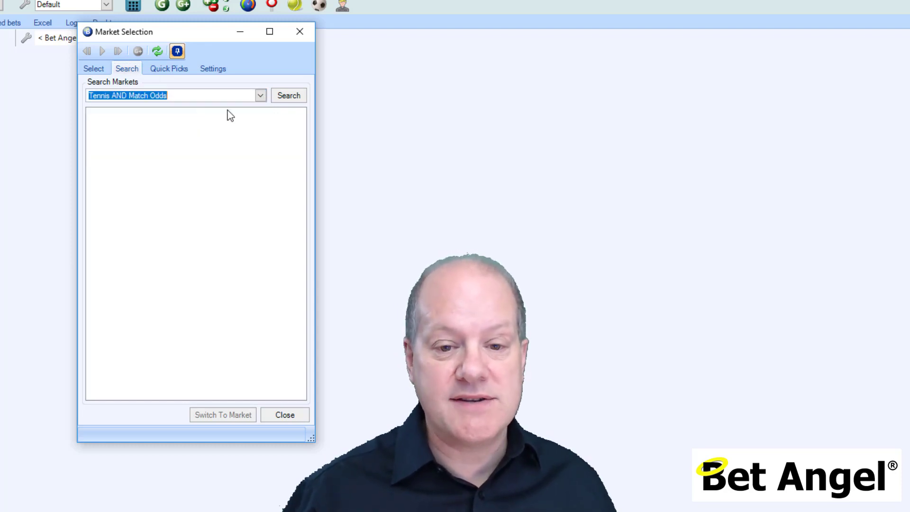
click(289, 95)
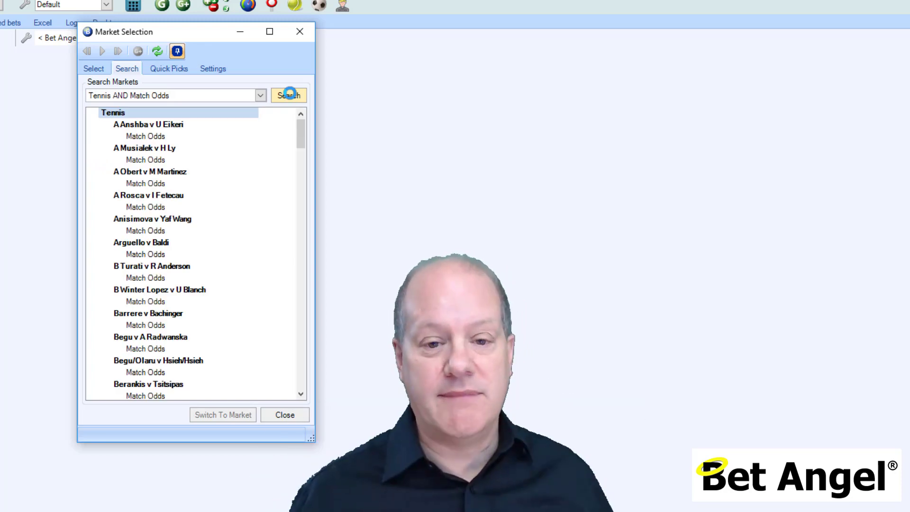
click(261, 95)
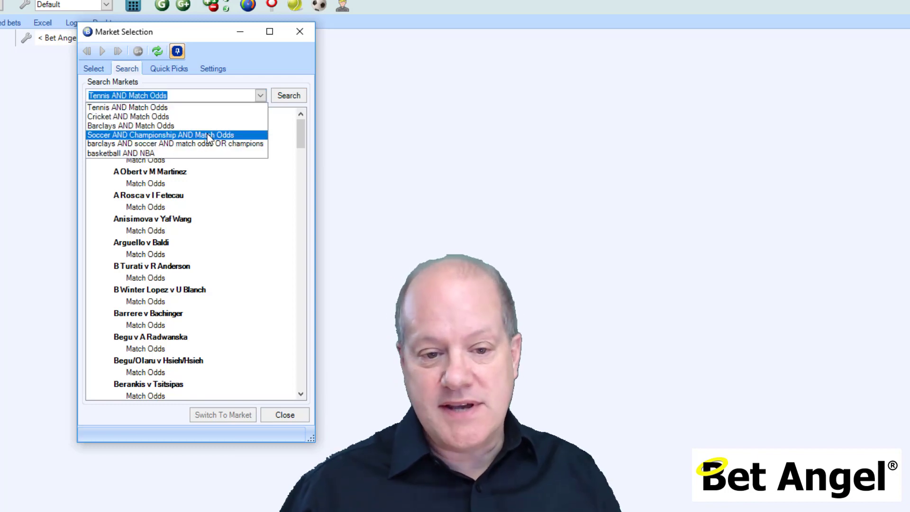
- Run the saved 'Soccer AND Championship AND Match Odds' search, then put the caret in the query
click(208, 136)
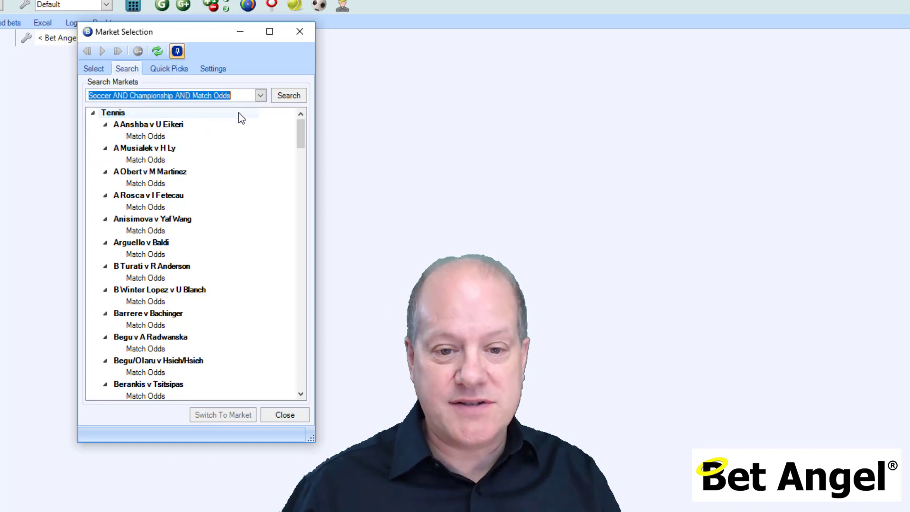
click(286, 97)
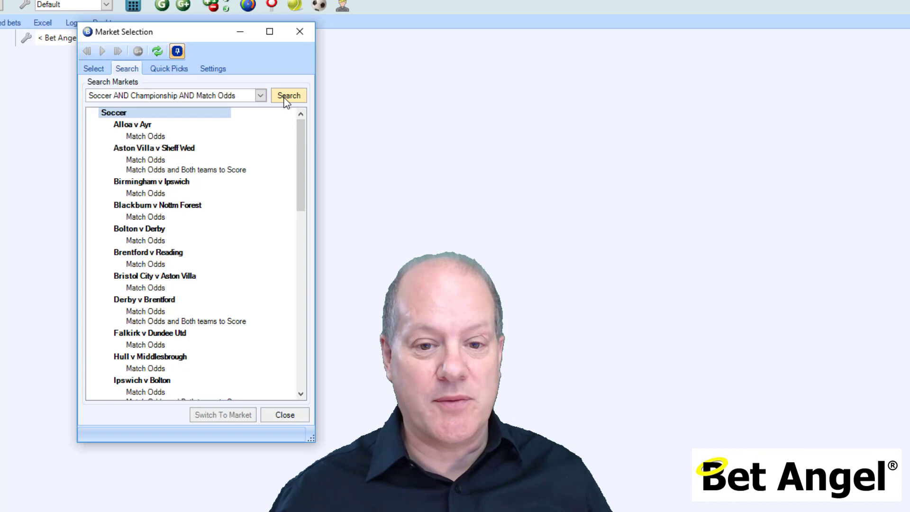
click(233, 95)
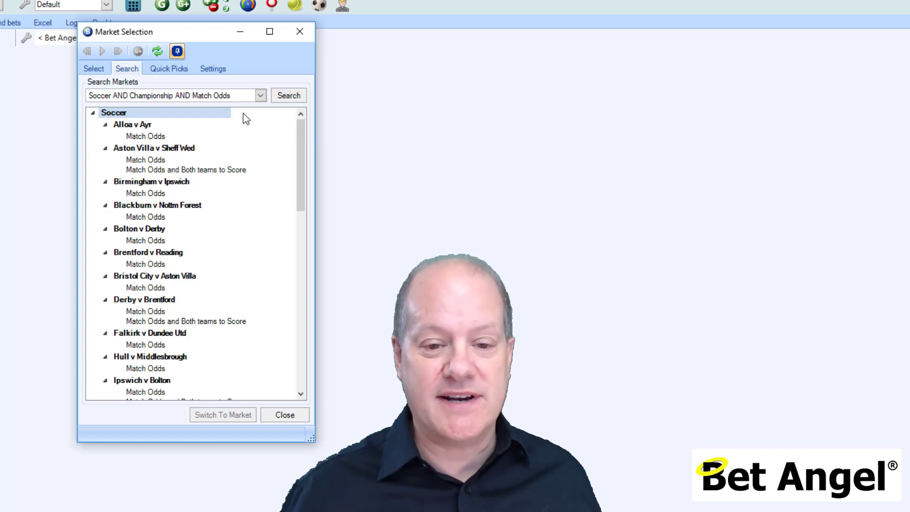
key(ctrl+shift+Left)
key(ctrl+shift+Left)
key(ctrl+shift+Left)
key(ctrl+shift+Left)
key(ctrl+shift+Left)
key(ctrl+shift+Left)
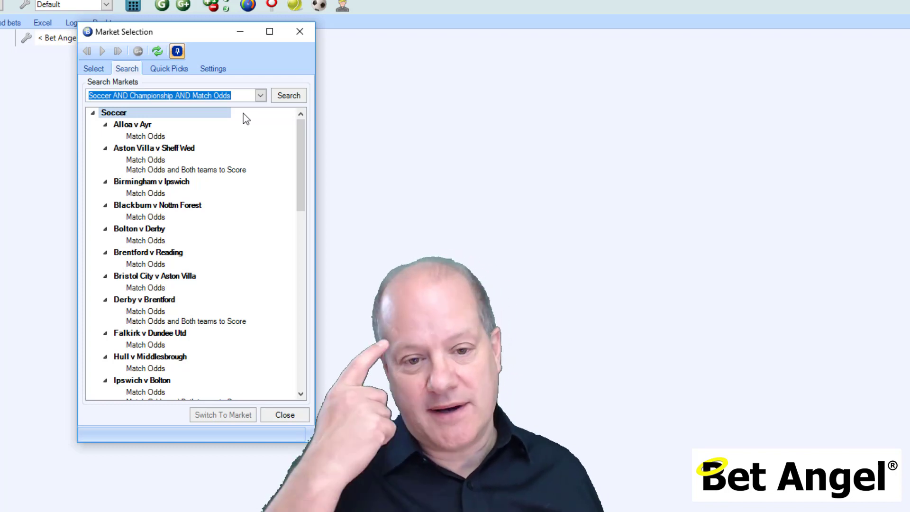
key(Right)
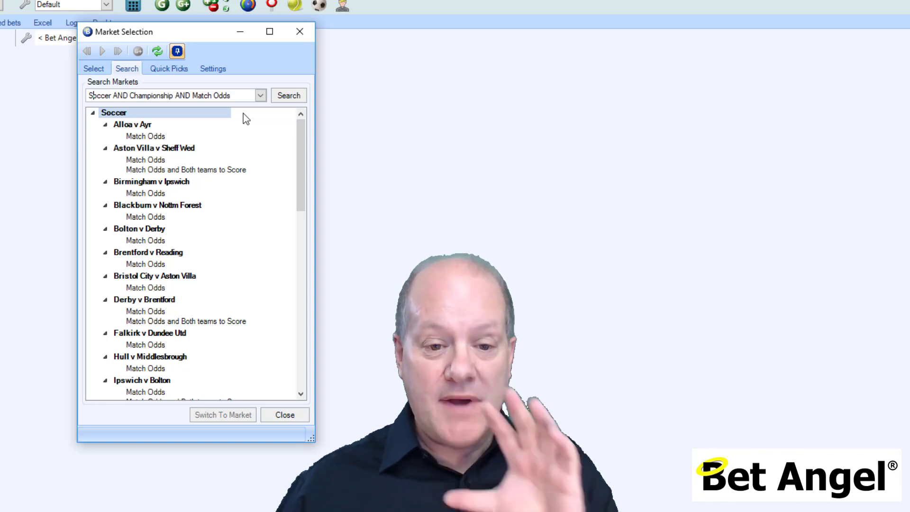
click(246, 98)
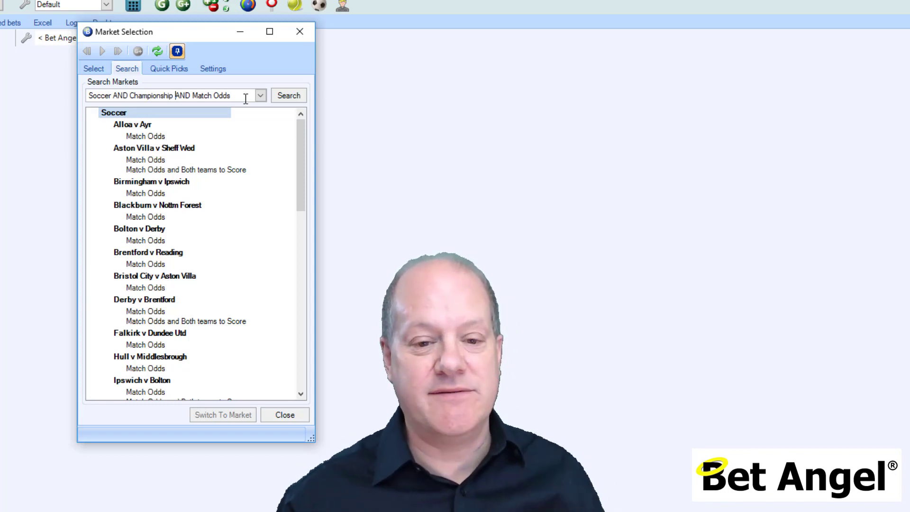
- Replace the search query with 'soccer' and run it
key(ctrl+shift+Left)
key(Left)
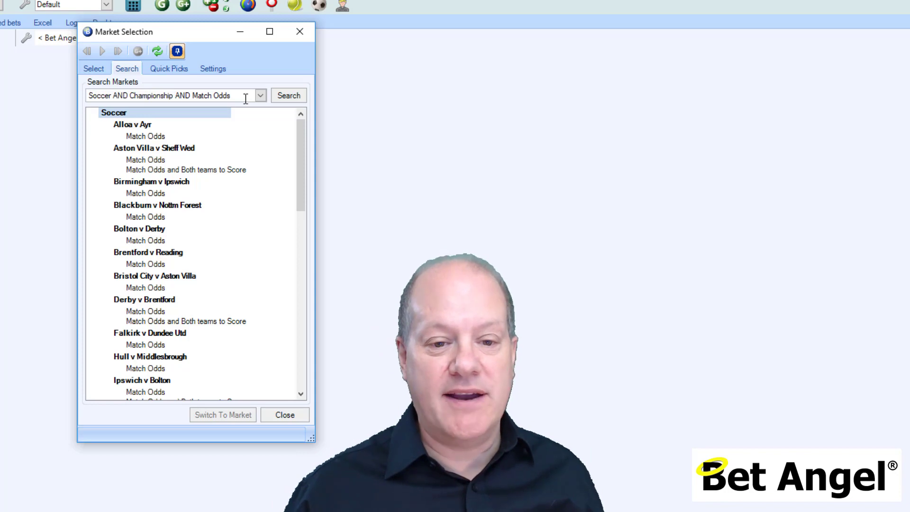
key(shift+Home)
key(ctrl+shift+Right)
key(ctrl+shift+Right)
key(ctrl+shift+Right)
key(ctrl+shift+Right)
text(do)
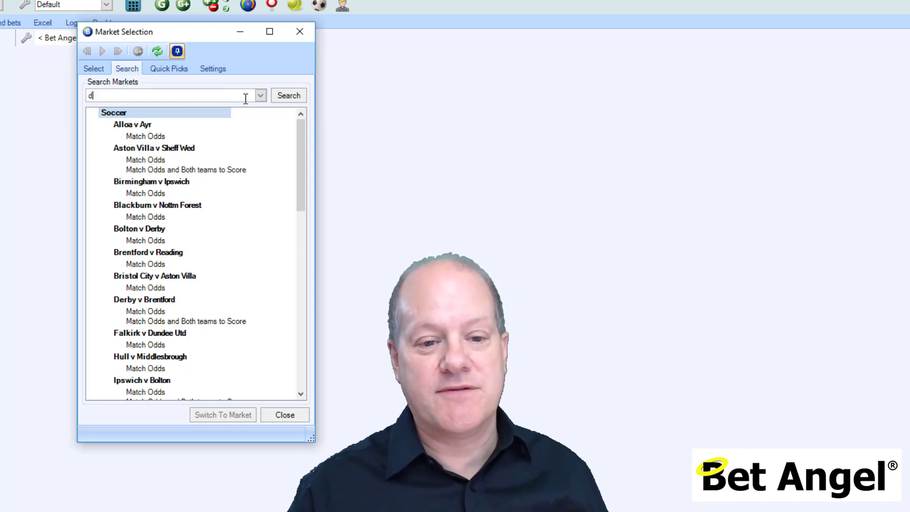
key(BackSpace)
key(BackSpace)
text(soccer)
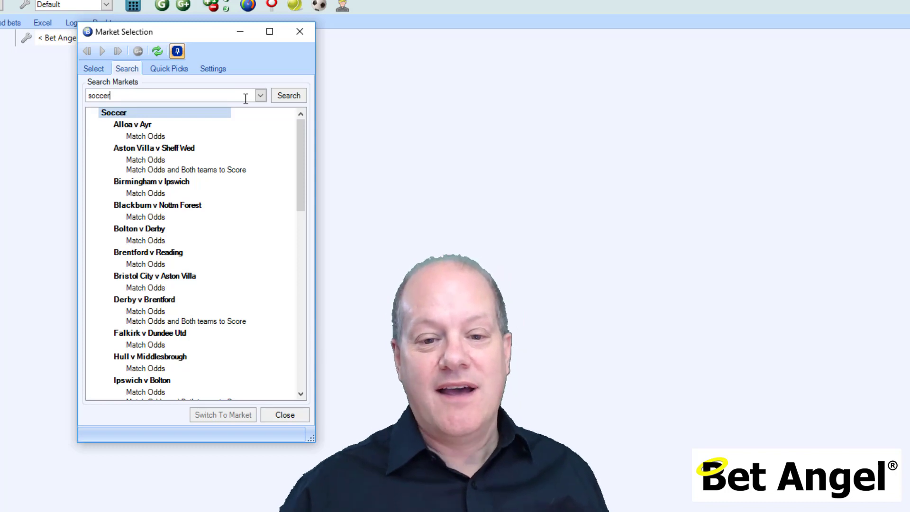
key(Return)
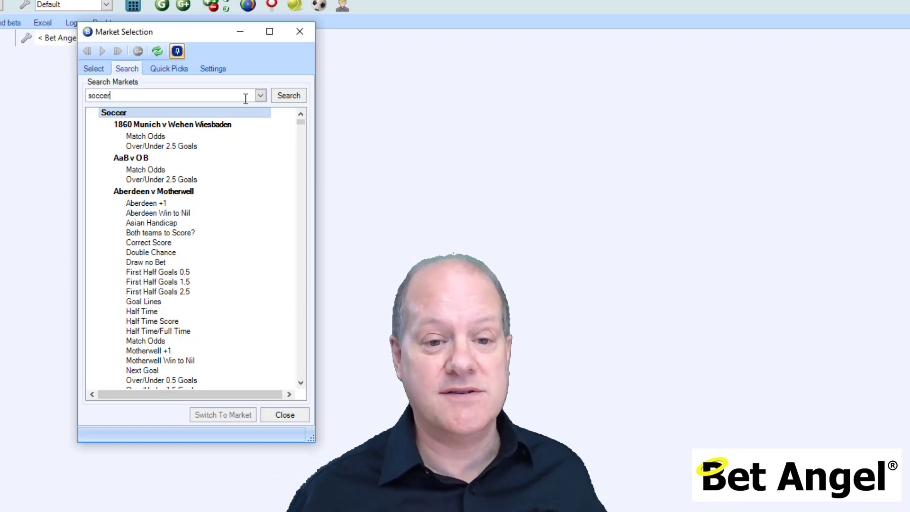
- Narrow the search to 'soccer and match odds', then 'soccer and match odds and europa'
text(and match odds)
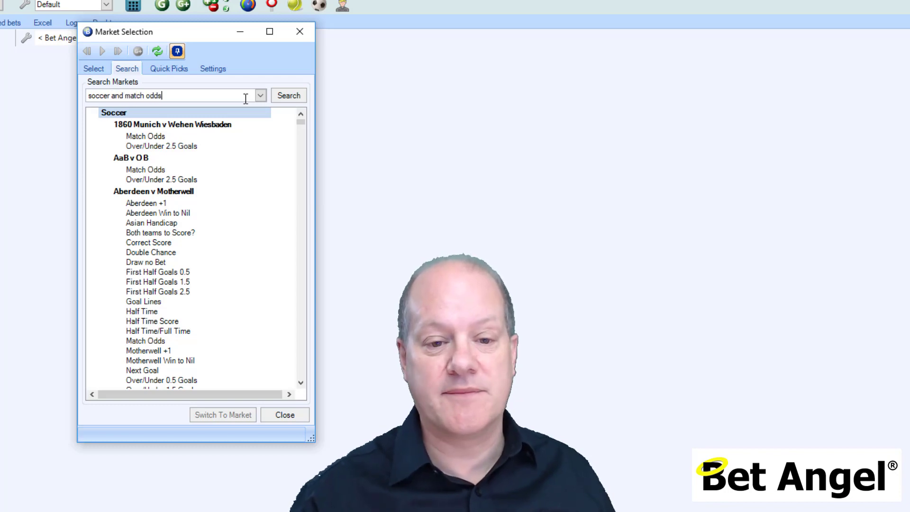
key(Return)
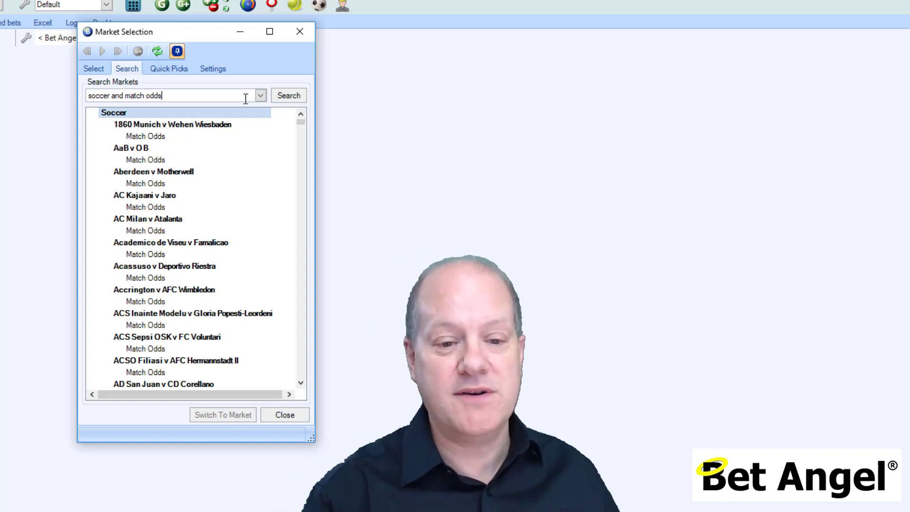
text(and eu)
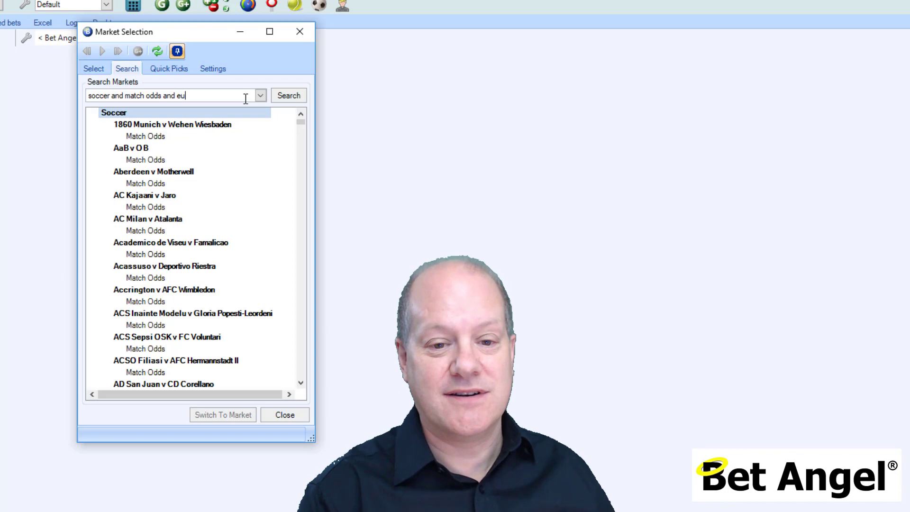
text(ropa)
key(Return)
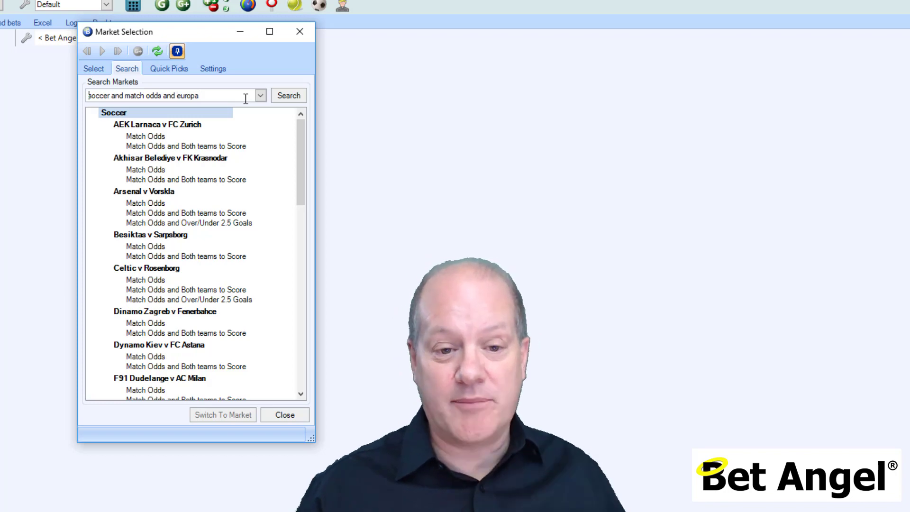
- Prefix the query with '20 september and', widen the window, then delete the date words again
text(20 sep)
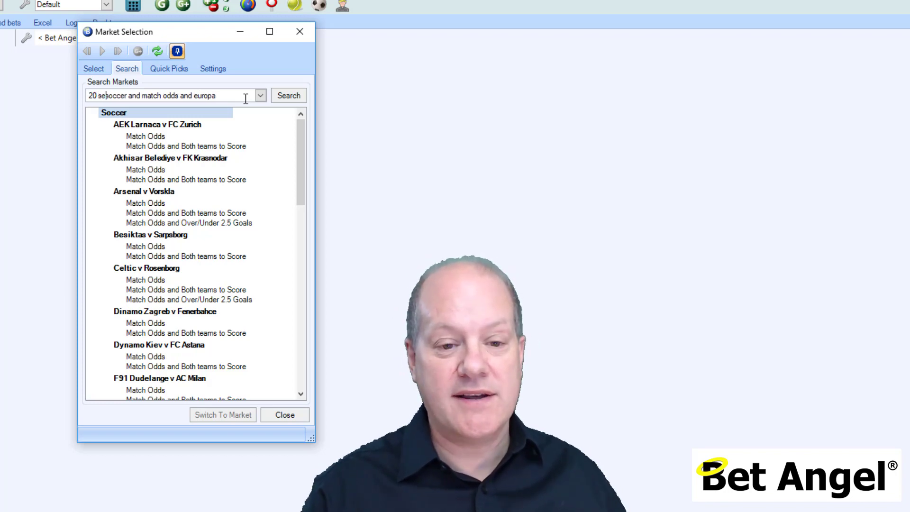
text(tember and)
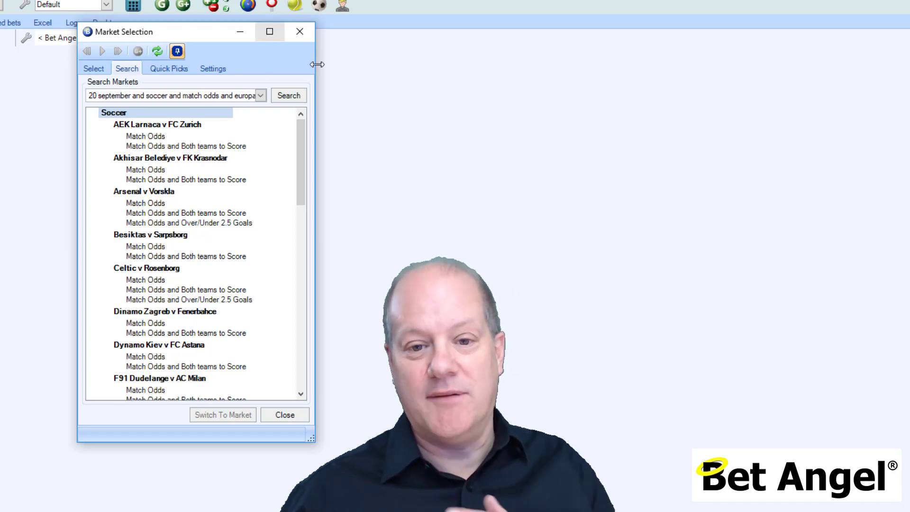
drag(315, 63, 398, 60)
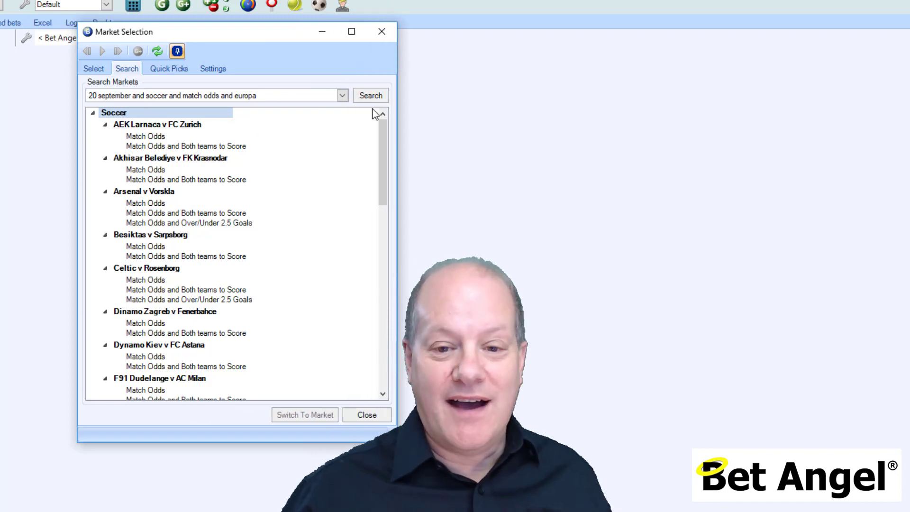
click(145, 96)
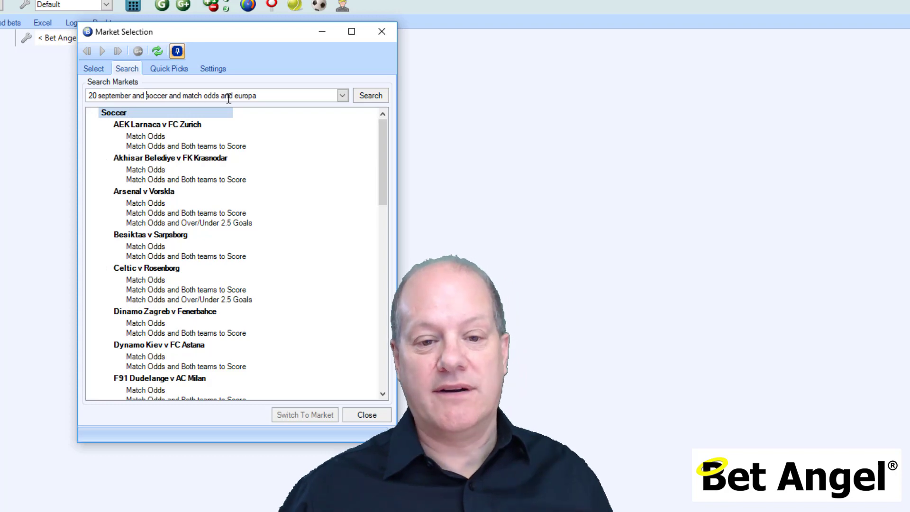
click(266, 95)
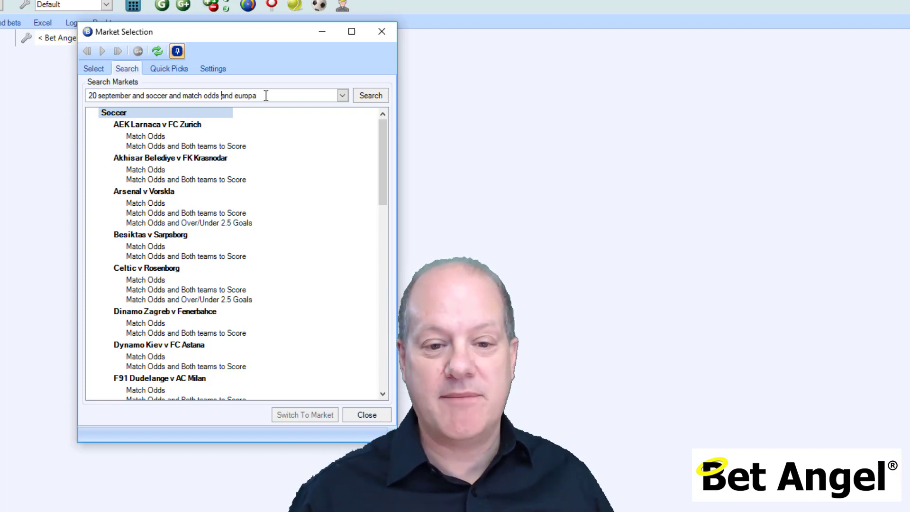
key(shift+Home)
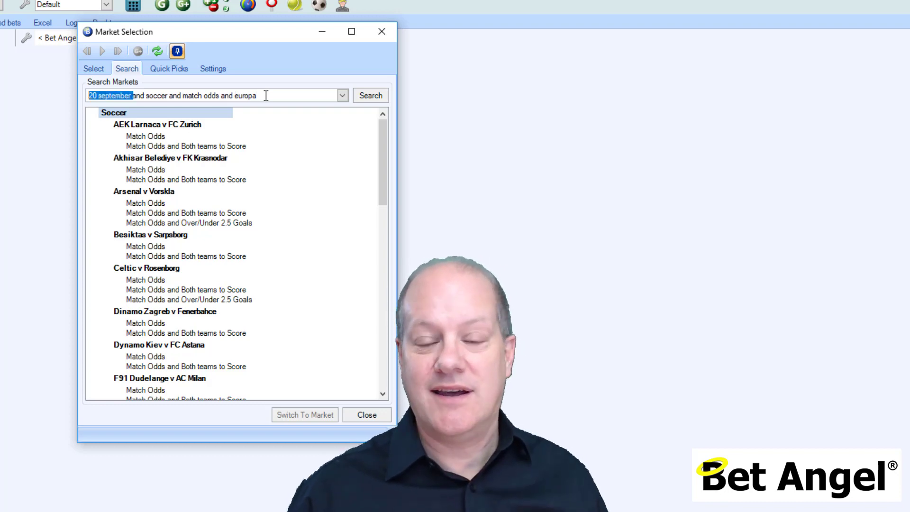
key(BackSpace)
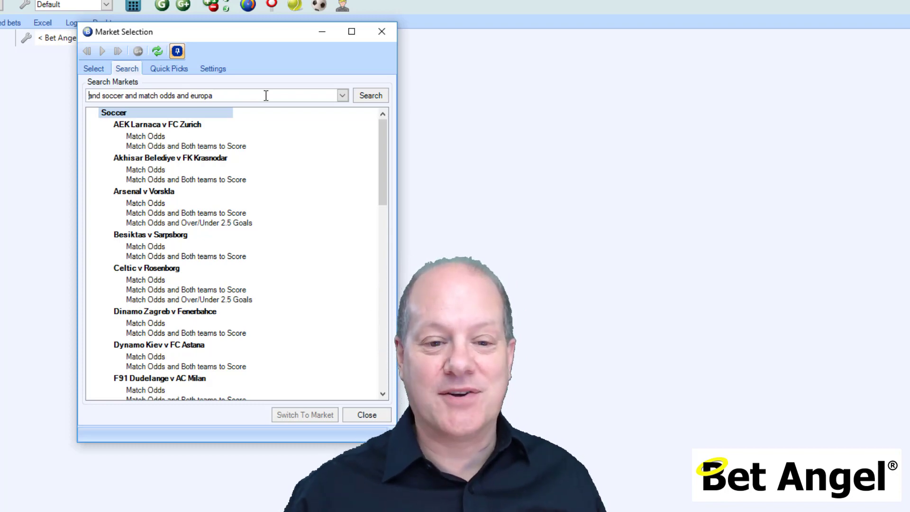
- Drop the leading 'and', search with 'and not both teams' added, then append 'and not over/under'
key(ctrl+shift+Right)
key(Delete)
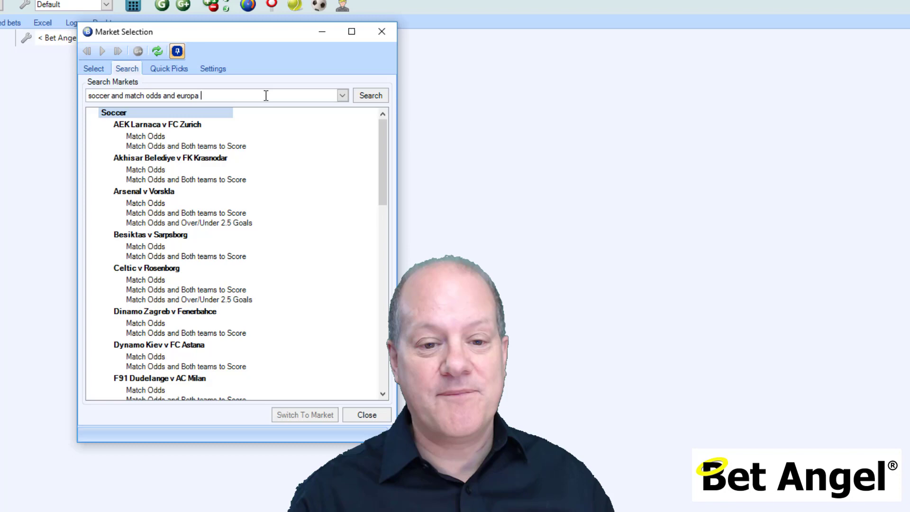
text(and )
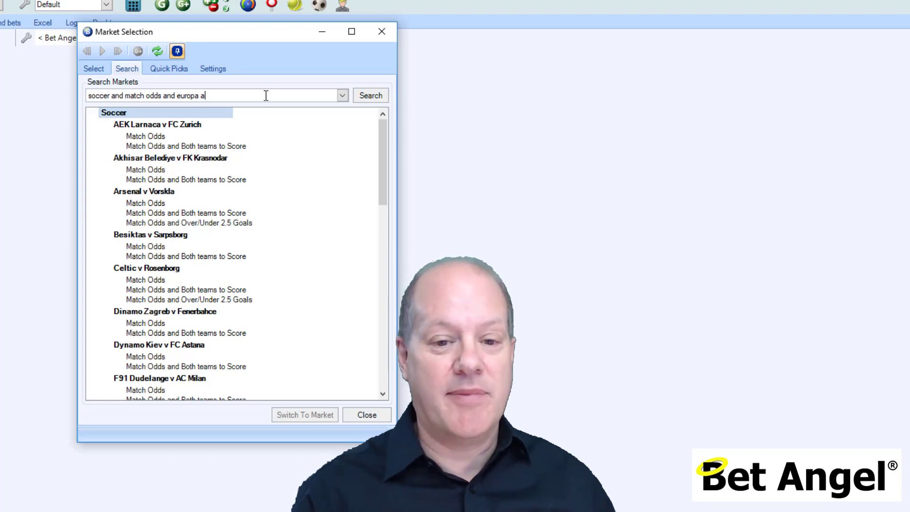
text(not)
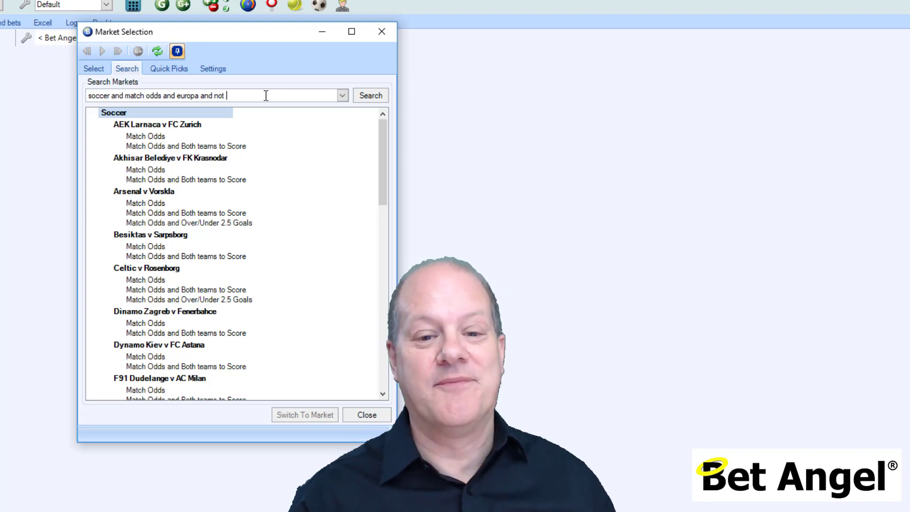
text( both teams)
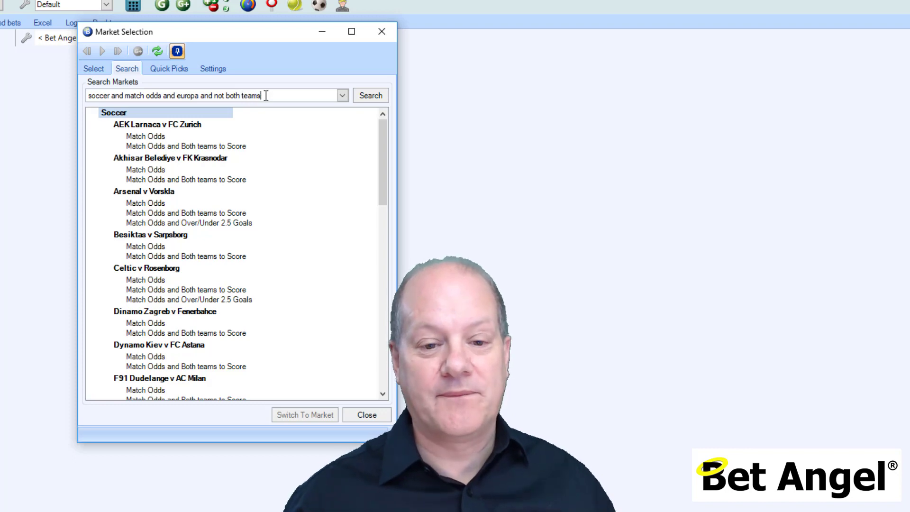
key(Return)
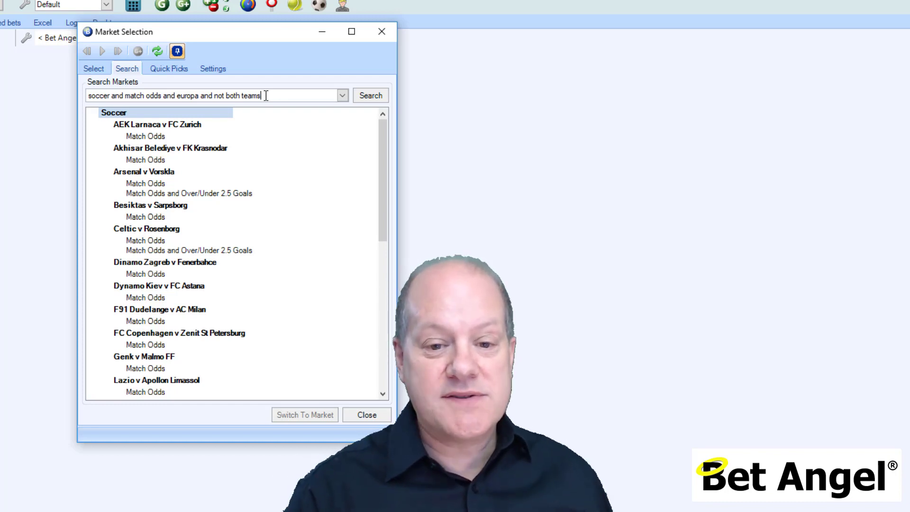
text(and )
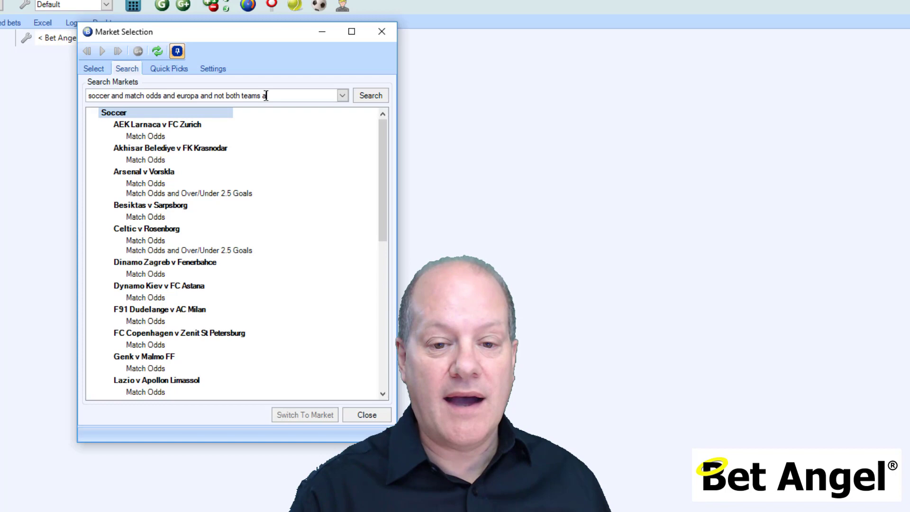
text(not )
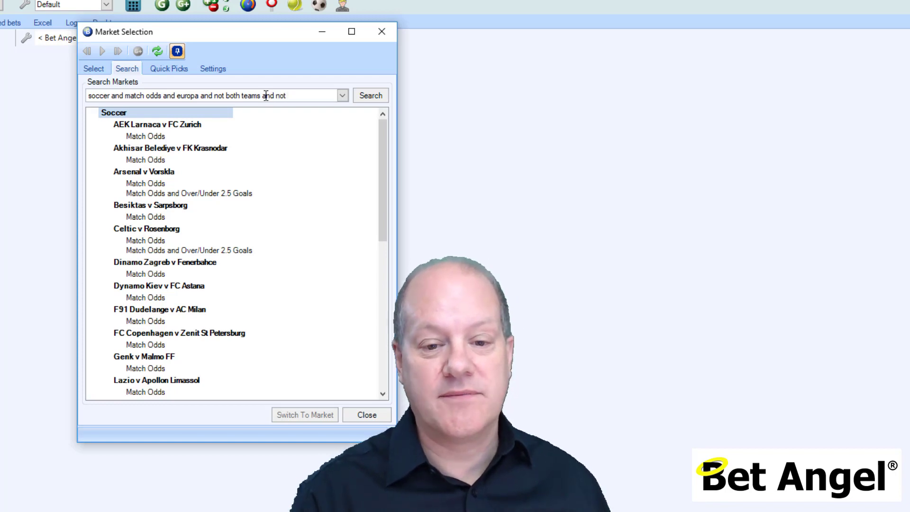
text(over/und)
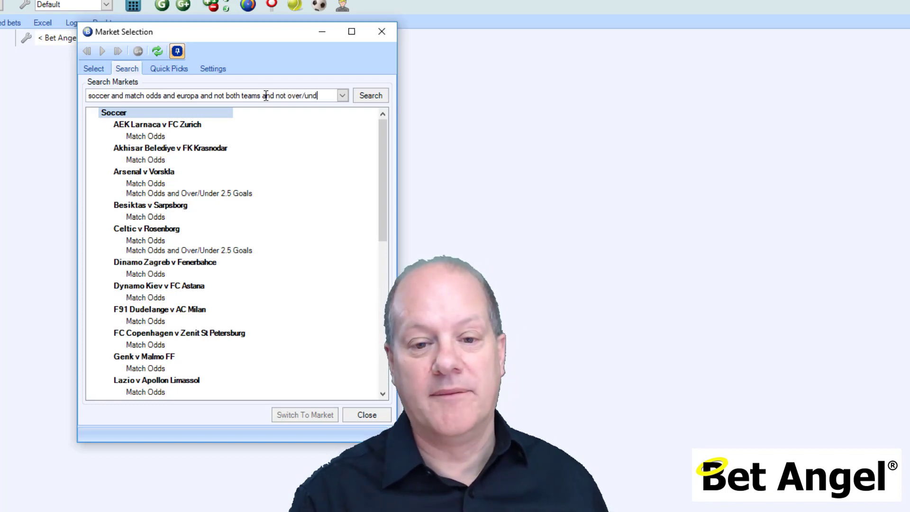
text(er)
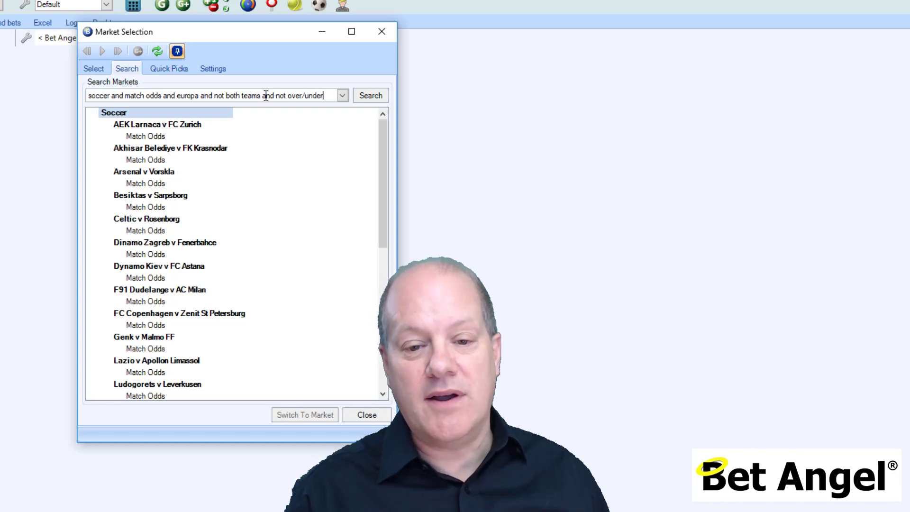
text(and ar)
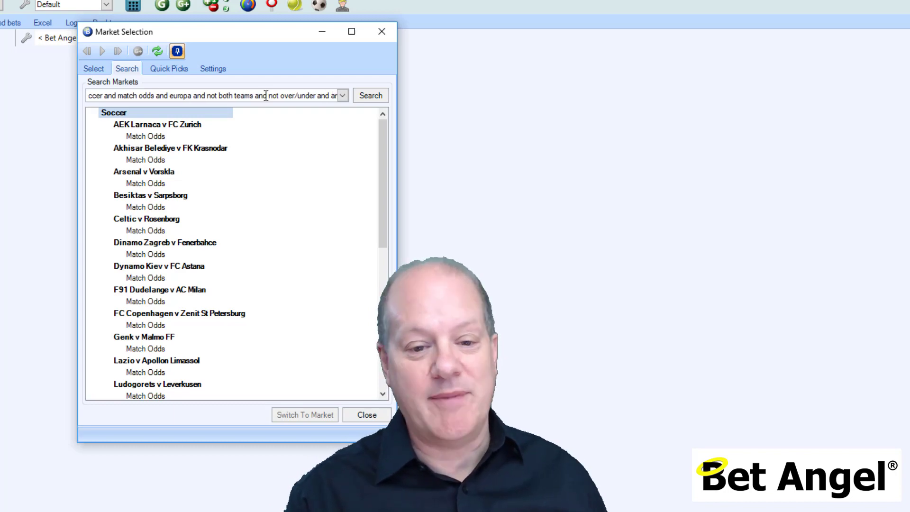
text(senal)
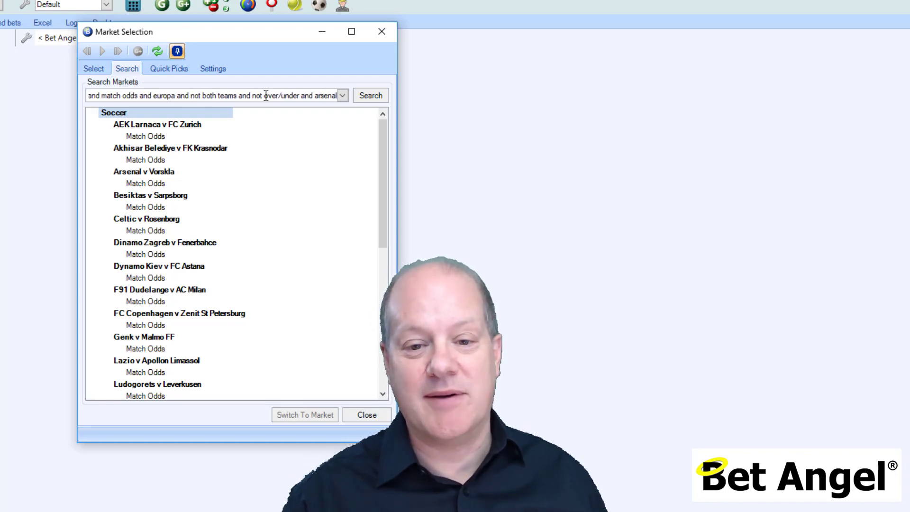
key(Return)
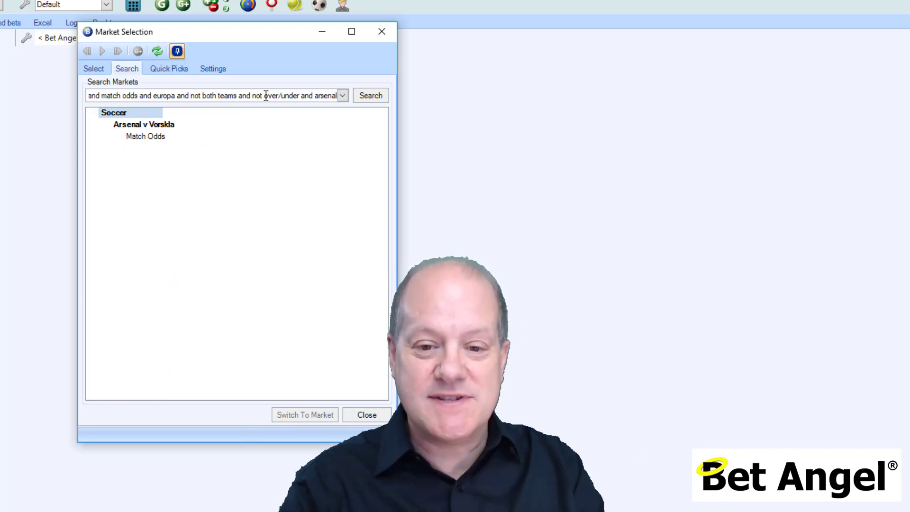
key(ctrl+shift+Left)
key(ctrl+shift+Left)
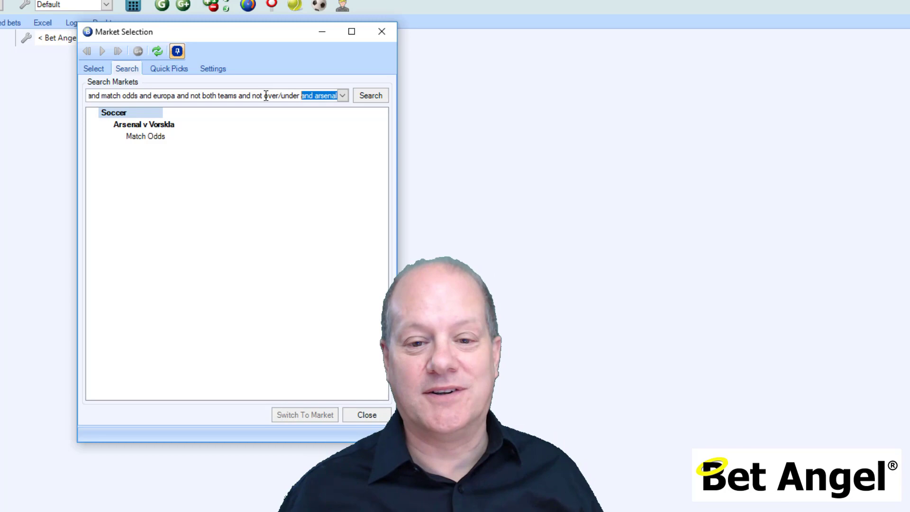
key(BackSpace)
key(BackSpace)
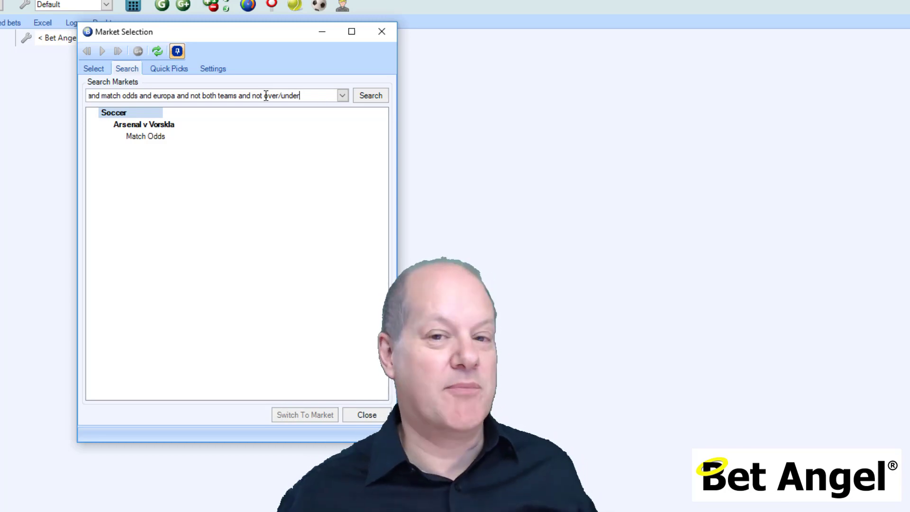
key(Return)
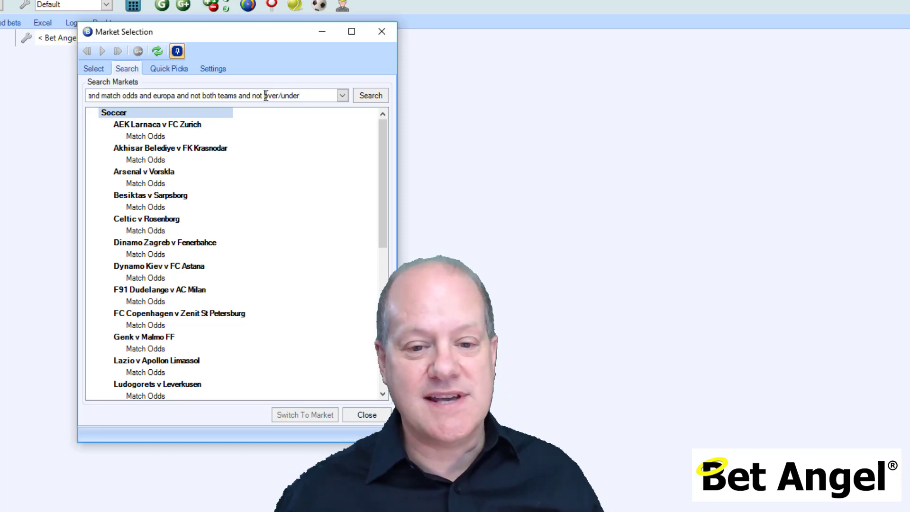
- Capitalise the first three 'and' operators in the search query to AND
key(Home)
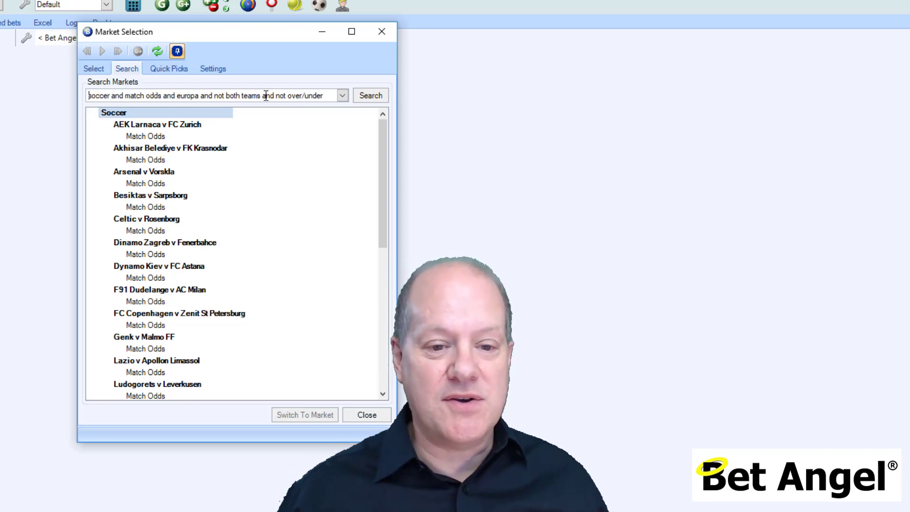
key(ctrl+shift+Right)
text(AND)
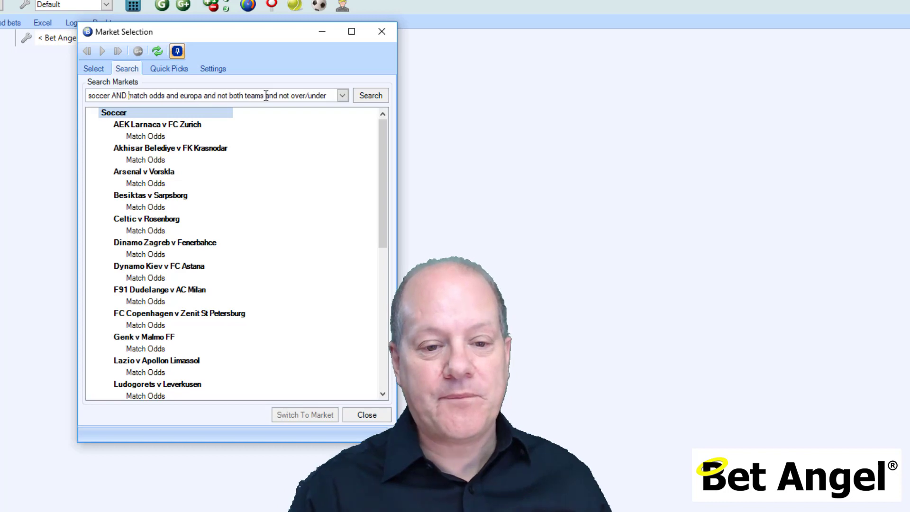
key(ctrl+shift+Right)
text(AND)
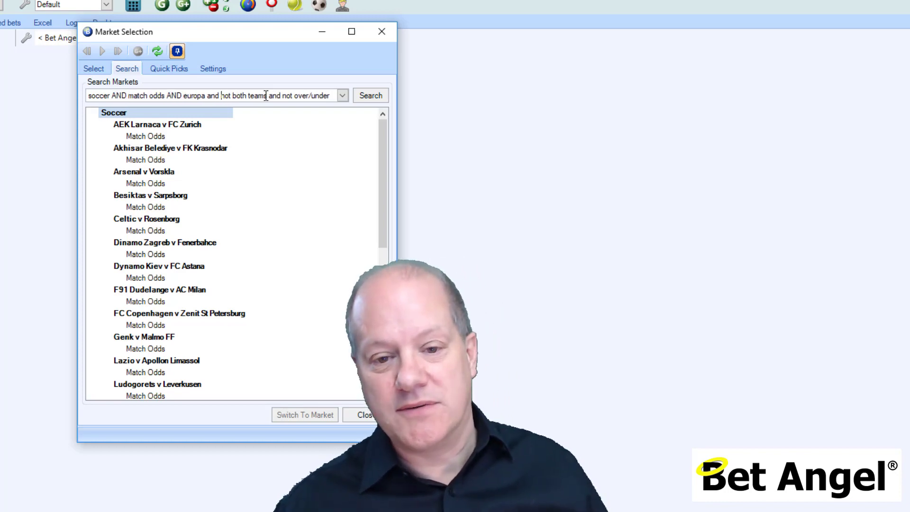
key(ctrl+shift+Right)
text(AND)
- Change the remaining operators to NOT and AND NOT, removing the extra space before over/under
key(ctrl+shift+Right)
text(NOT)
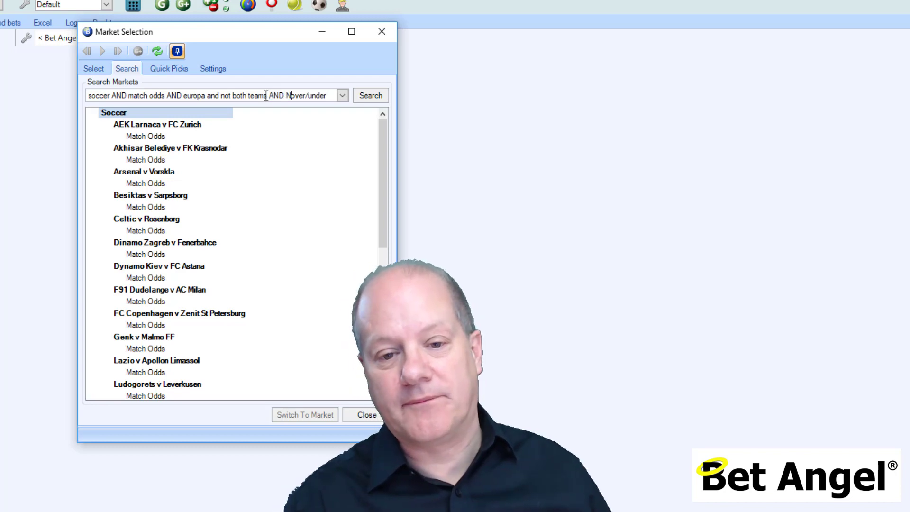
key(Delete)
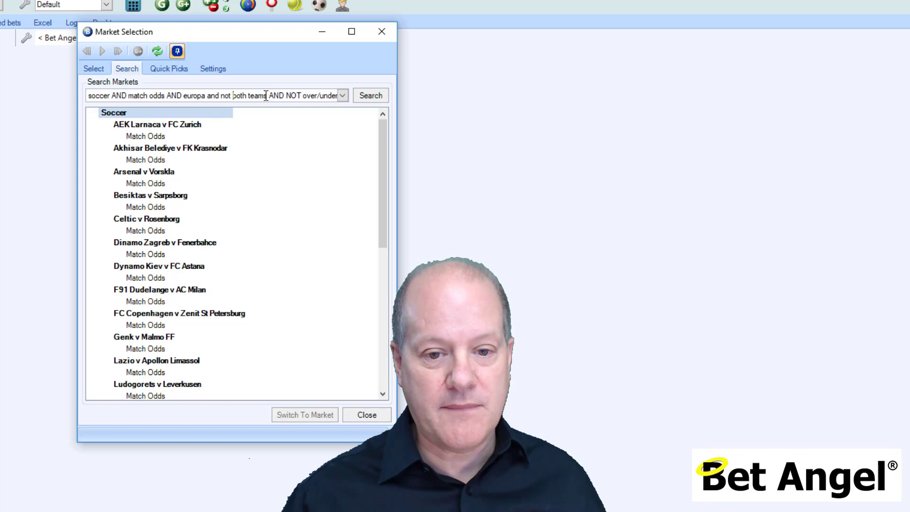
key(ctrl+shift+Left)
key(ctrl+shift+Left)
text(AND NOT)
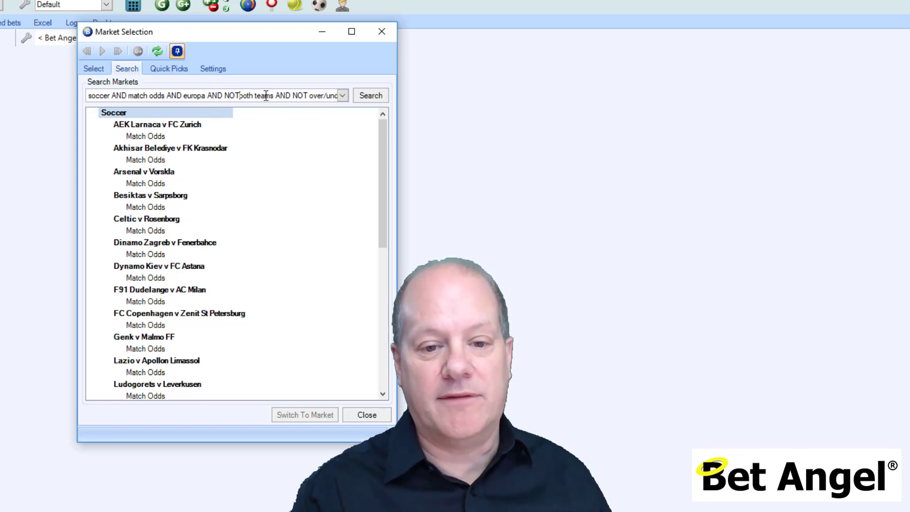
key(End)
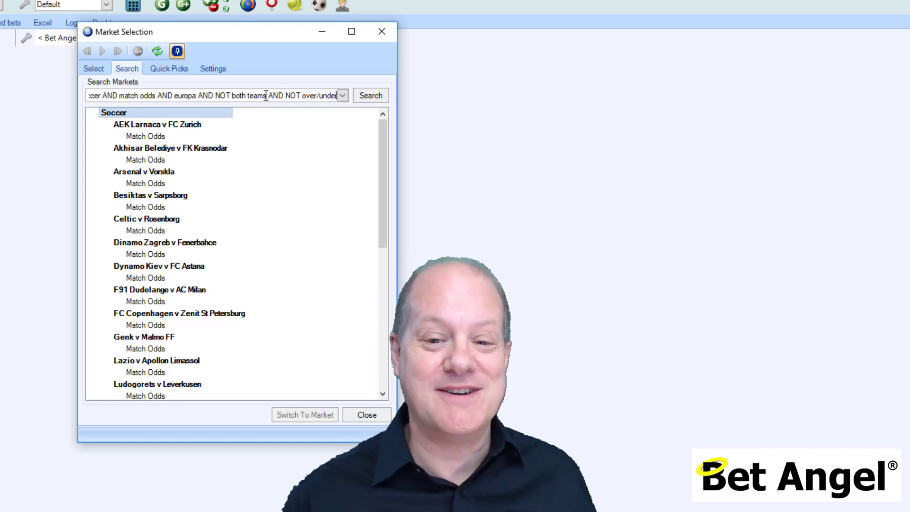
key(Home)
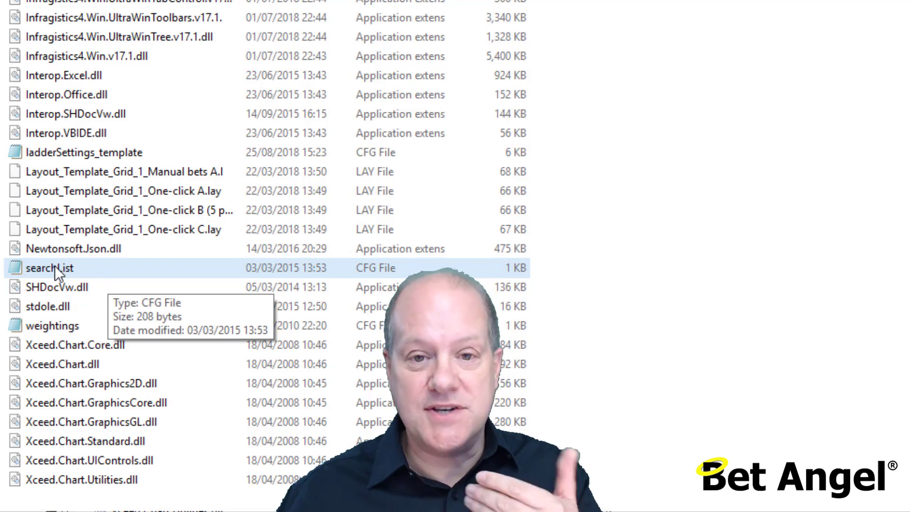
- Open searchList.cfg in Notepad and start a blank line below the existing searches
click(55, 266)
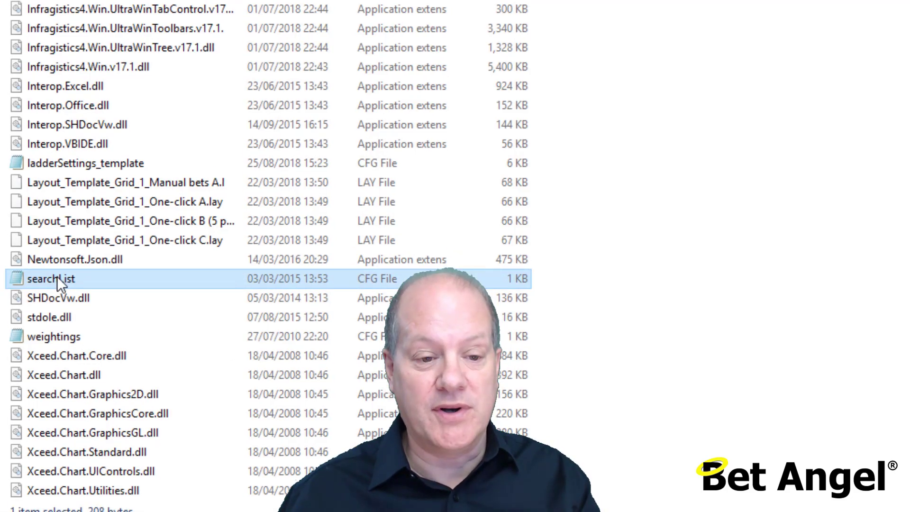
double_click(57, 277)
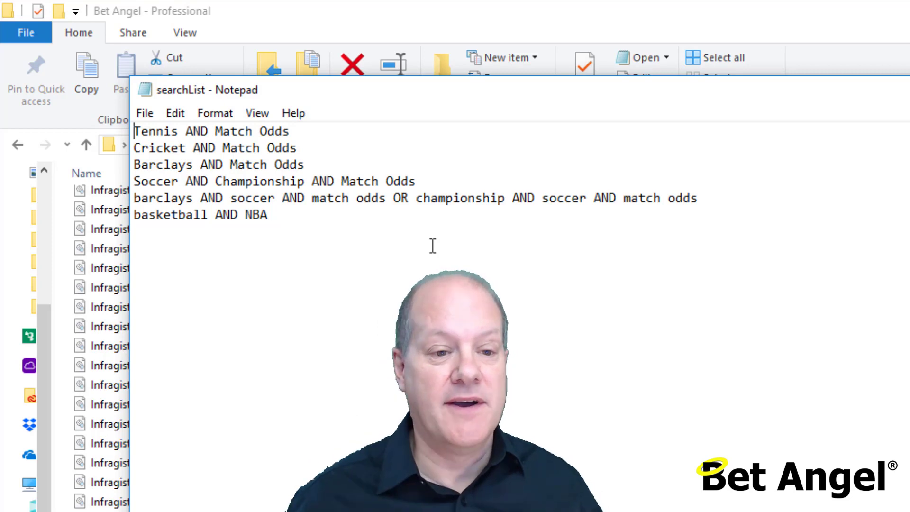
key(ctrl+End)
key(Return)
key(Return)
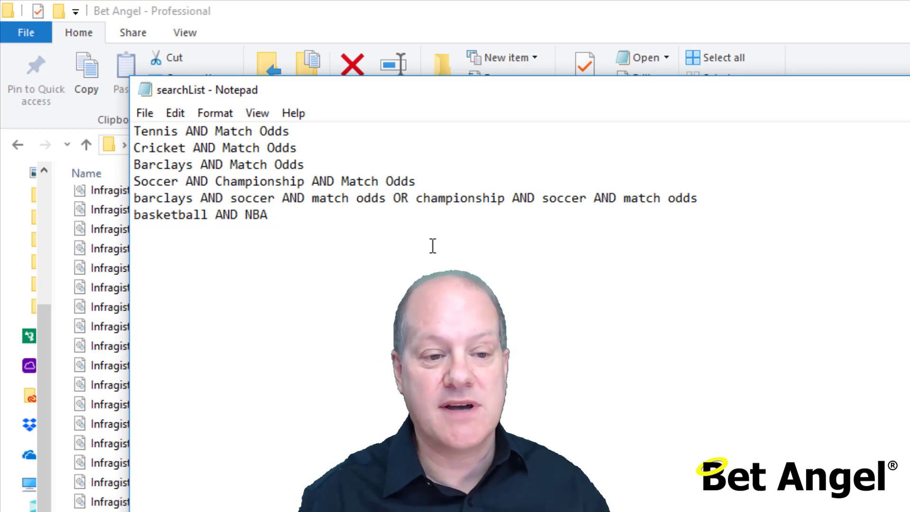
- Type the new search line 'europe and match odds and soccer and'
text(eu)
key(BackSpace)
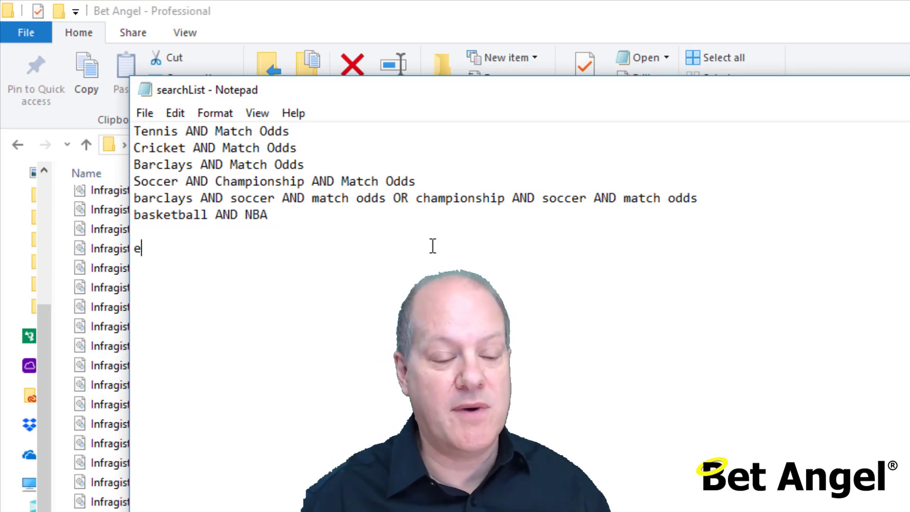
text(u)
key(BackSpace)
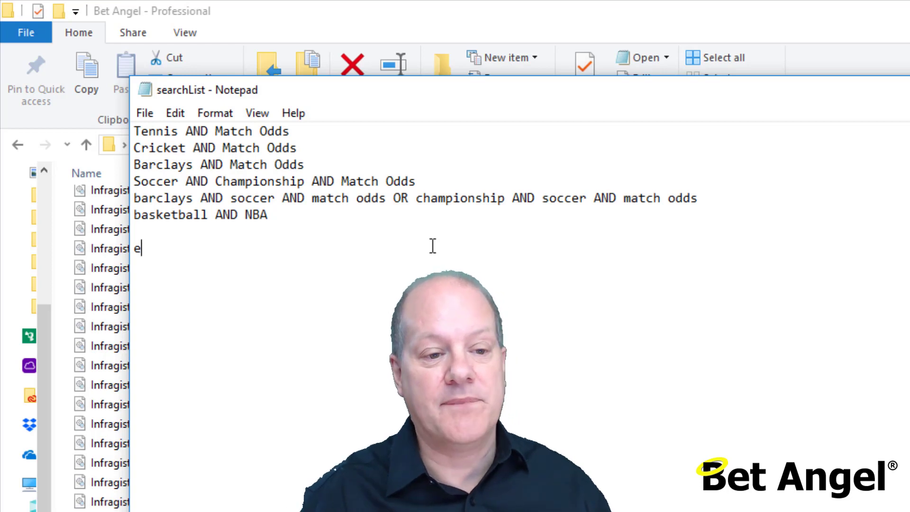
text(urope le)
key(BackSpace)
key(BackSpace)
text(a)
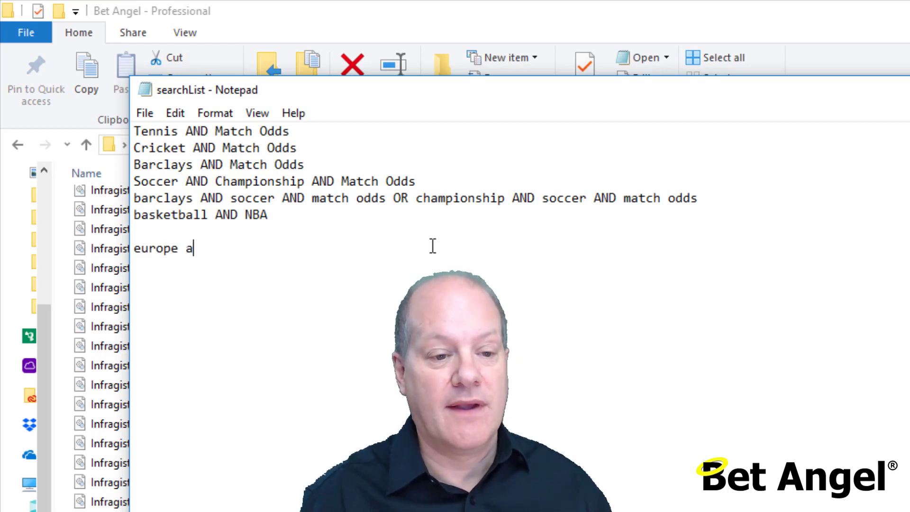
text(nd match odds )
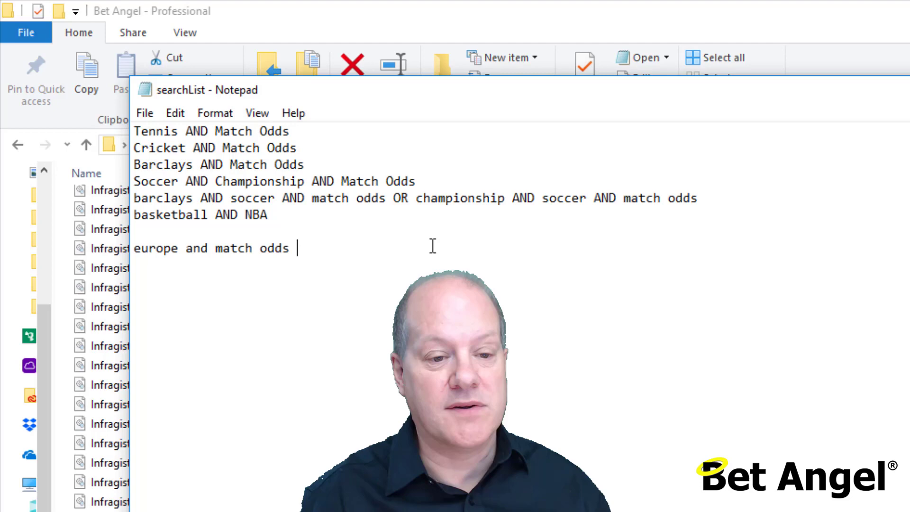
text(and soccer and)
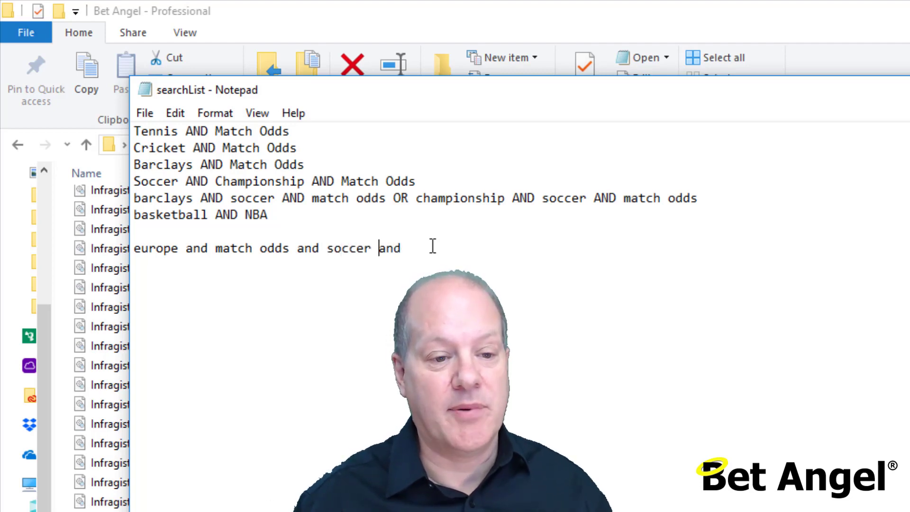
- Correct 'europe' to 'europa', append 'not', and close Notepad to reach the save prompt
key(ctrl+Left)
key(ctrl+Left)
key(ctrl+Left)
key(ctrl+Left)
key(ctrl+Left)
key(Right)
key(Right)
key(Right)
key(Right)
key(Right)
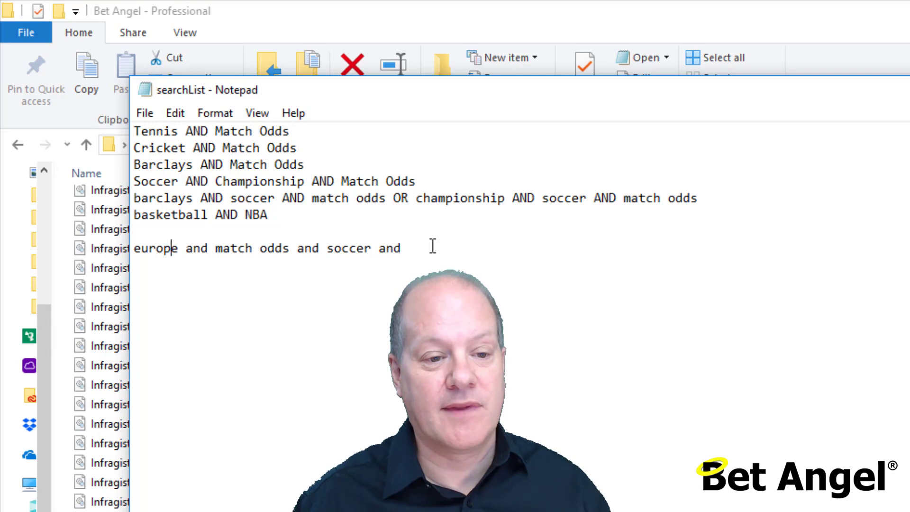
key(Delete)
text(a)
key(ctrl+Right)
key(ctrl+Right)
key(End)
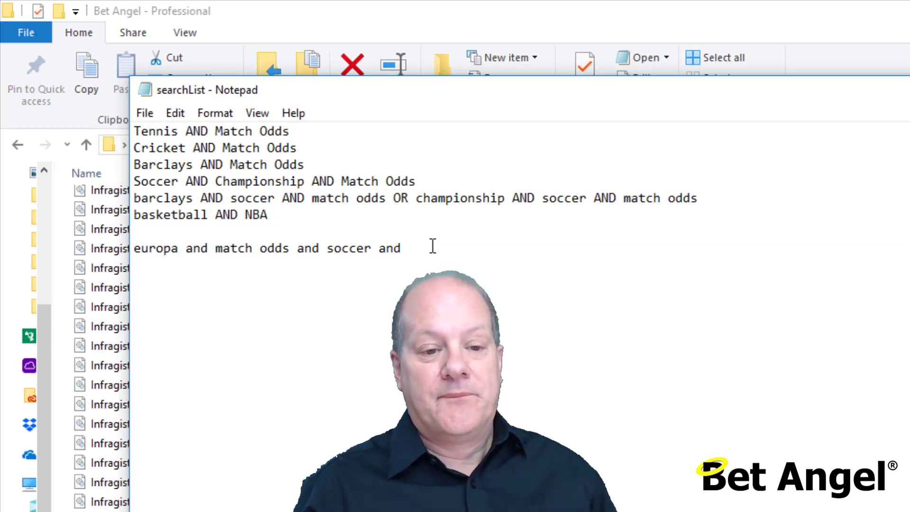
text(mpt)
key(BackSpace)
key(BackSpace)
key(BackSpace)
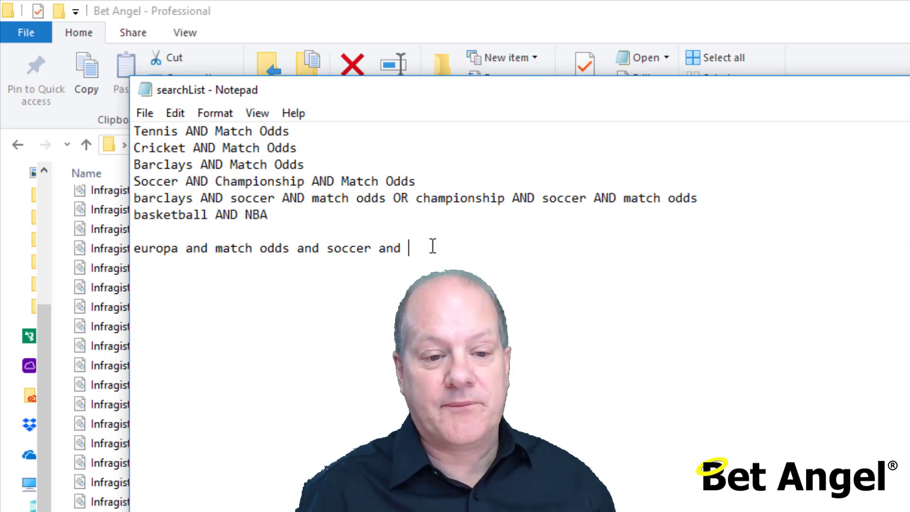
text(not both)
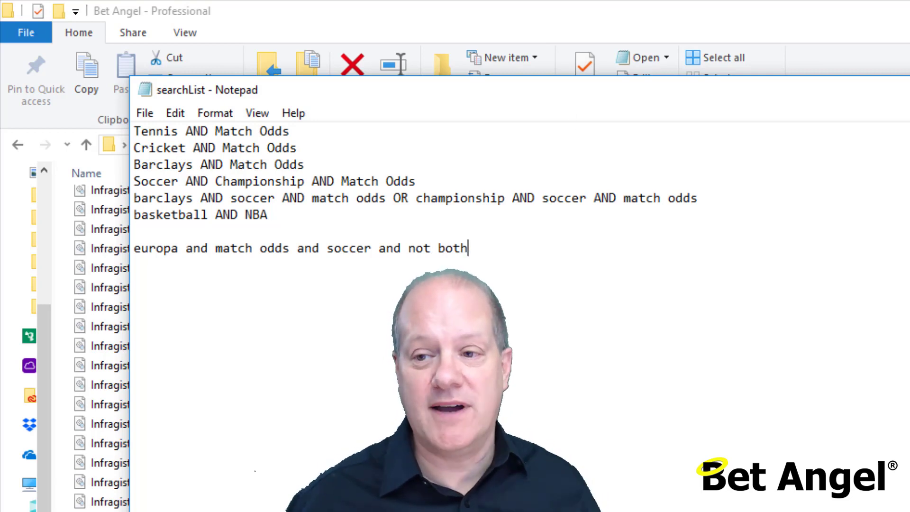
key(alt+F4)
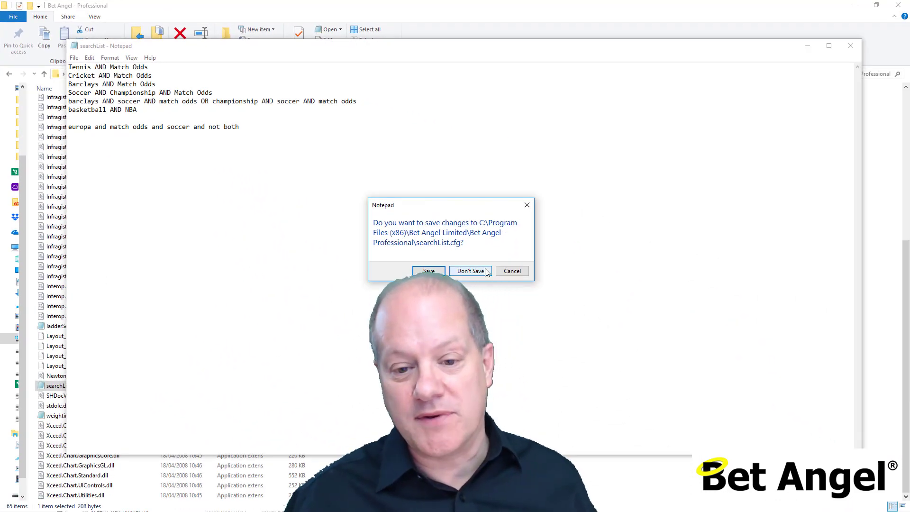
- Discard the trial edit to searchList and open the prepared mysearchList file
click(471, 271)
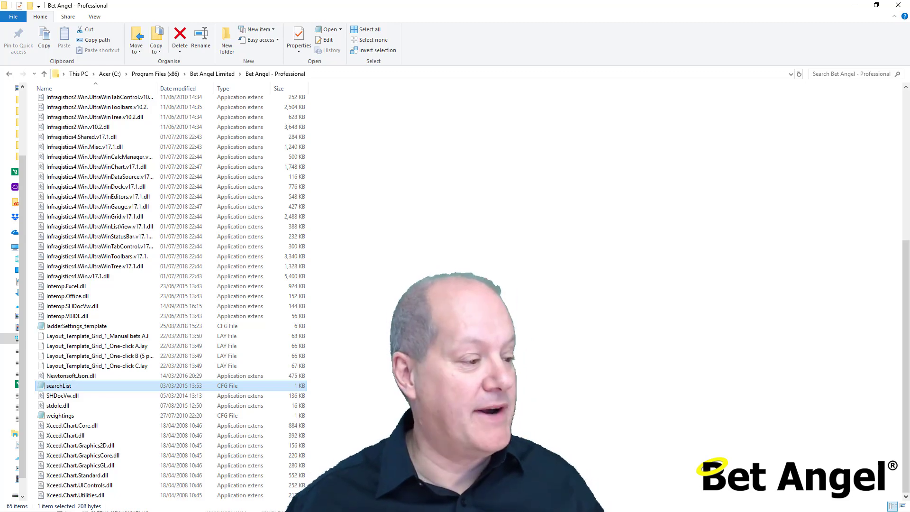
key(Return)
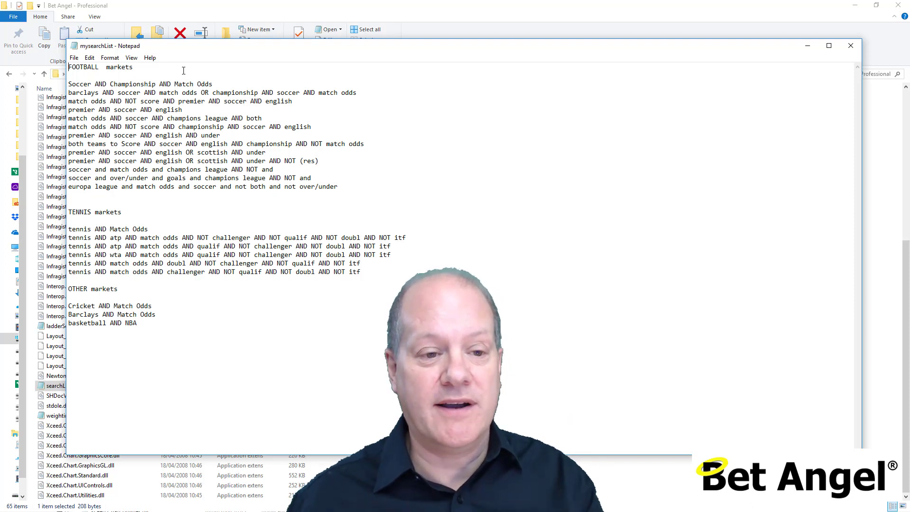
- Move to the first football search line in mysearchList
key(Down)
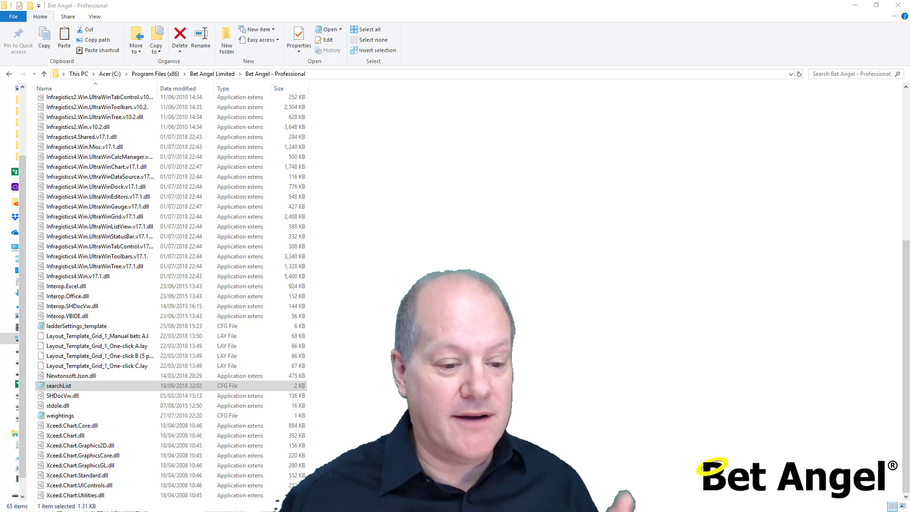
click(61, 385)
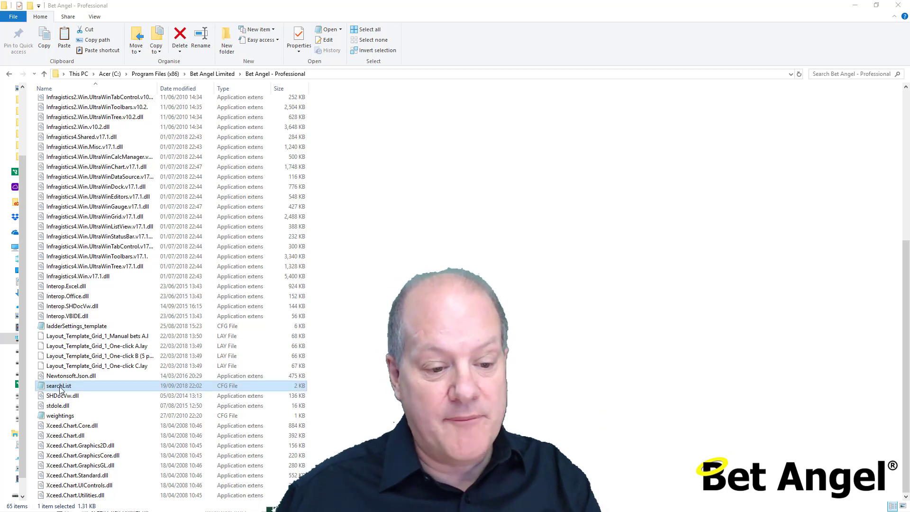
double_click(59, 386)
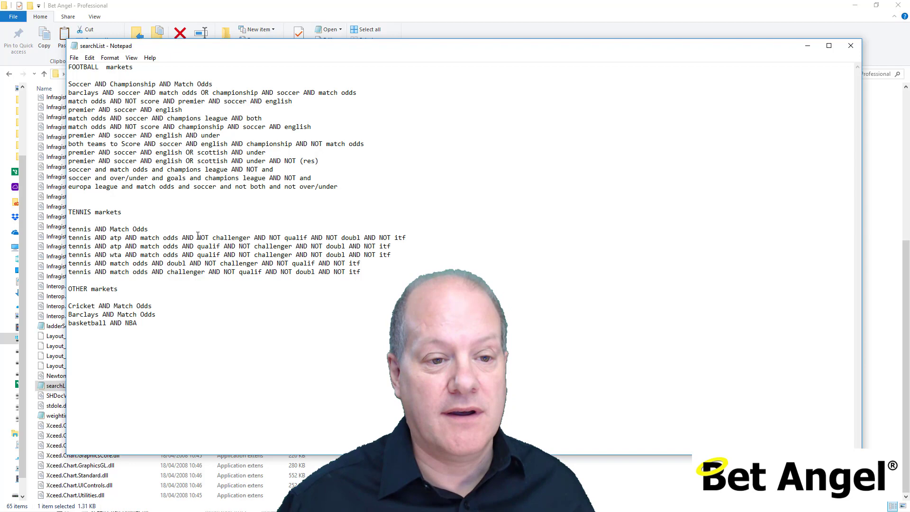
click(851, 45)
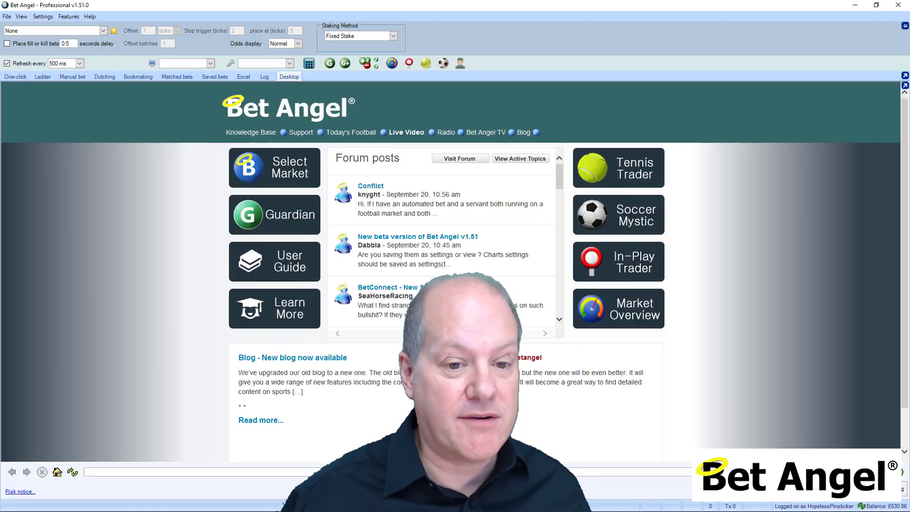
- Bring up Bet Angel's Market Selection window, centred on screen
click(19, 75)
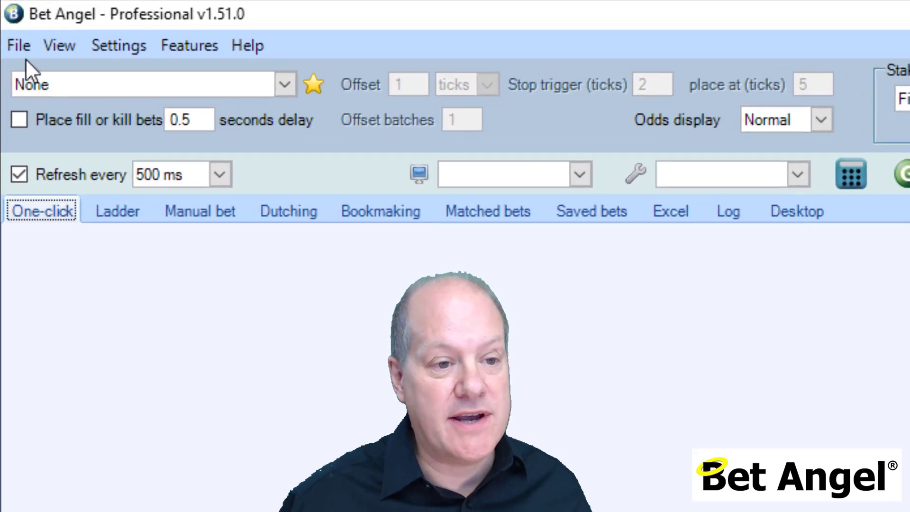
click(10, 26)
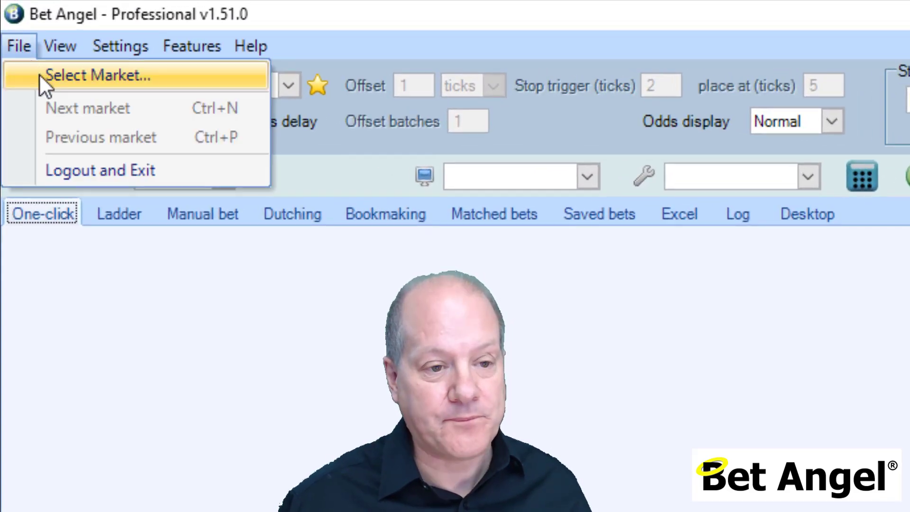
click(40, 75)
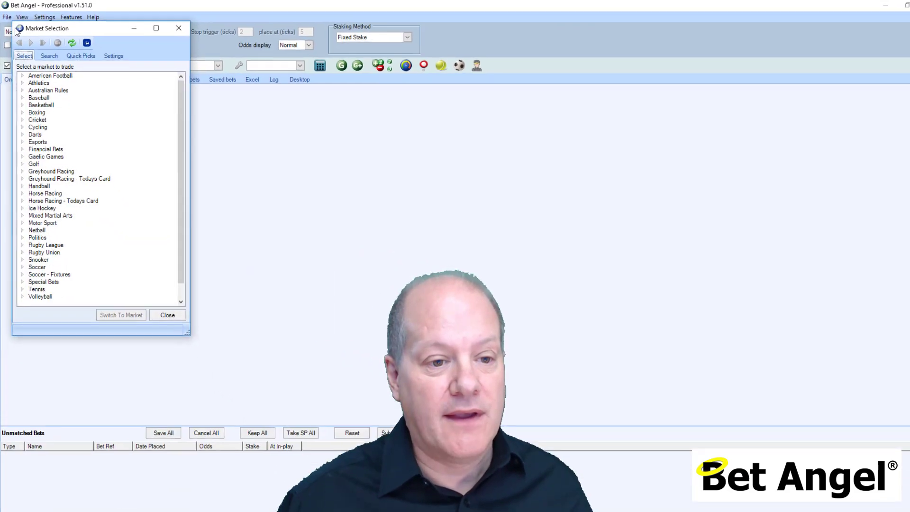
drag(75, 27, 348, 64)
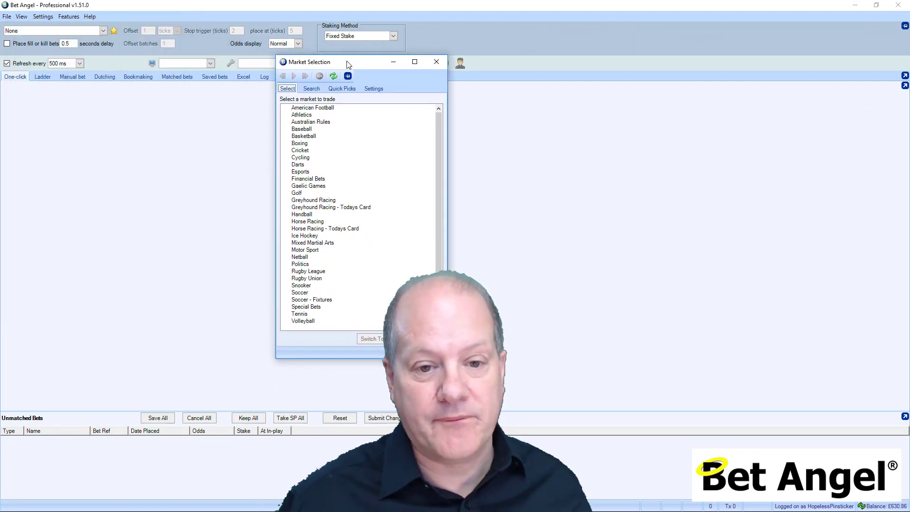
- Run the saved europa league match odds text search from the search list
click(312, 92)
click(409, 108)
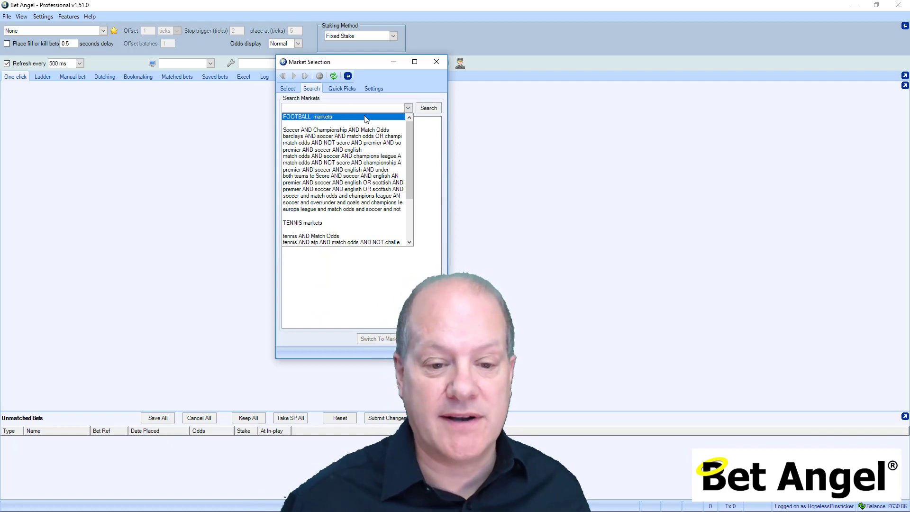
click(301, 209)
click(428, 108)
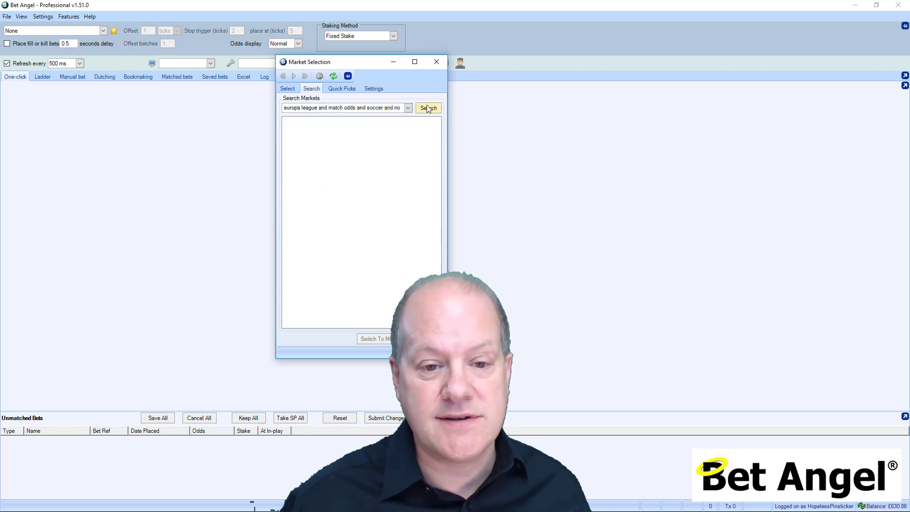